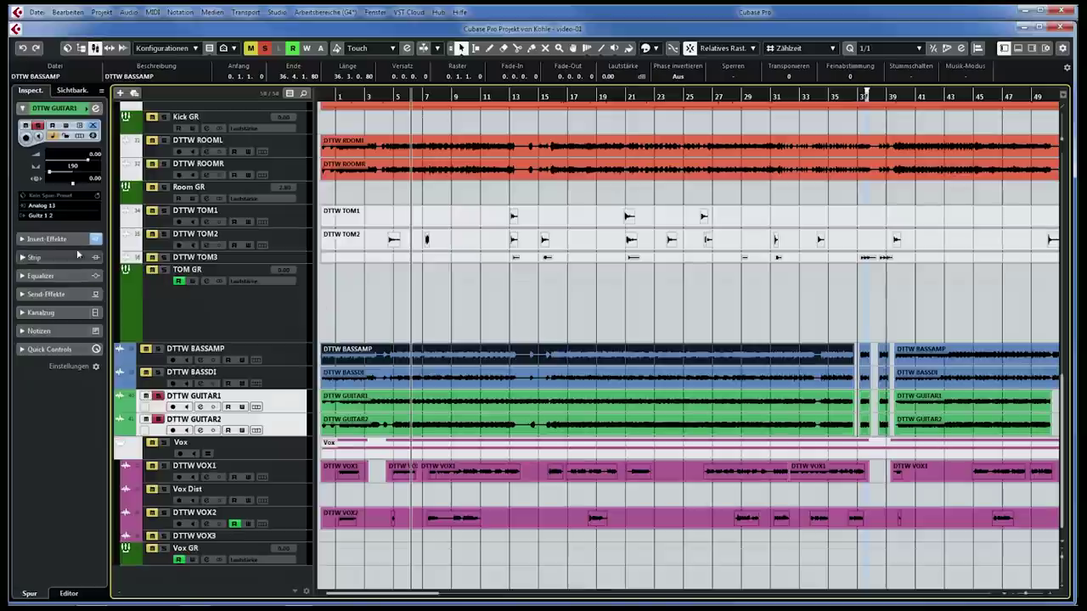
- Open the Pro-Q 3 insert of the DTTW GUITAR1 track and inspect the frequency, gain and Q of its EQ bands
left_click(77, 245)
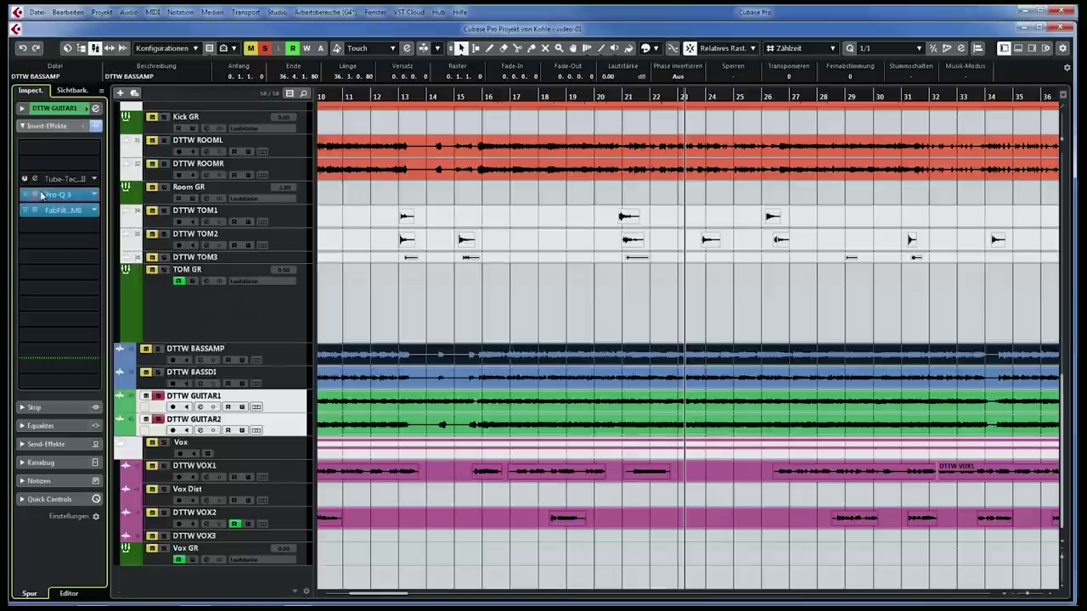
left_click(41, 195)
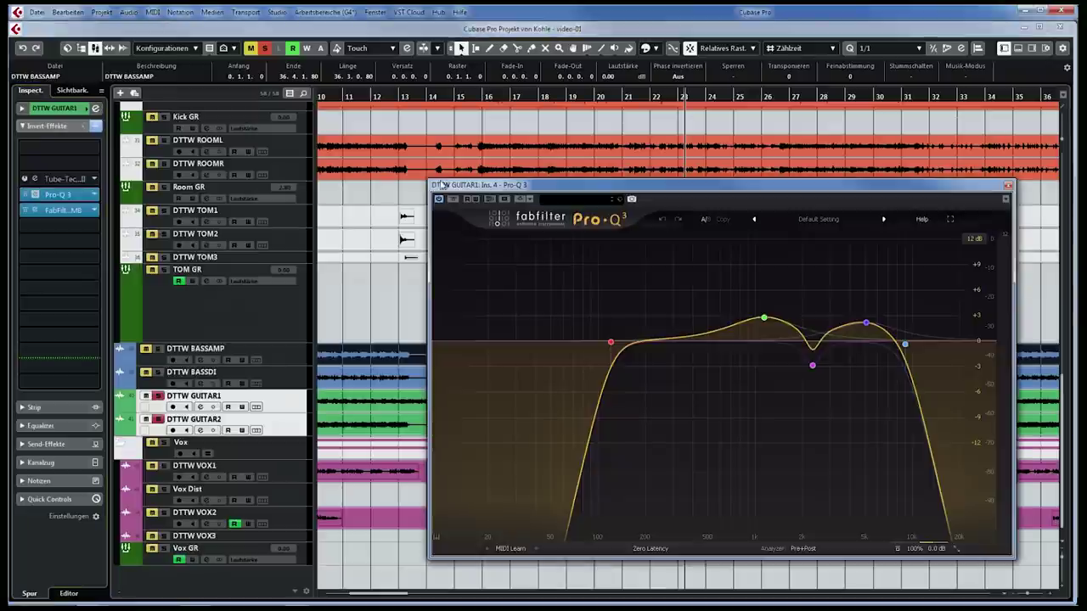
left_click_drag(636, 167, 445, 113)
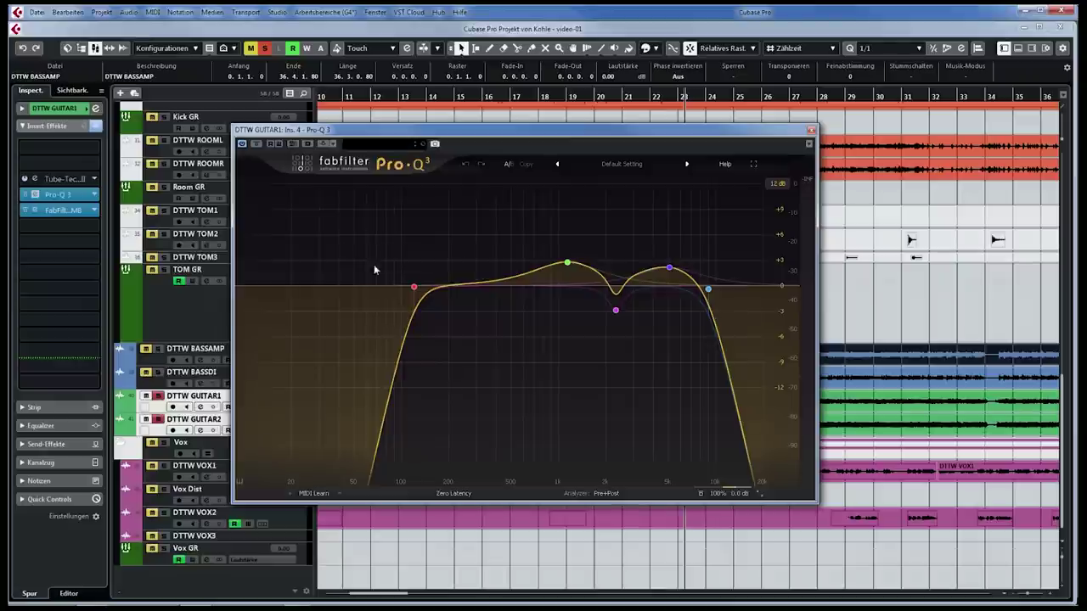
mouse_move(382, 333)
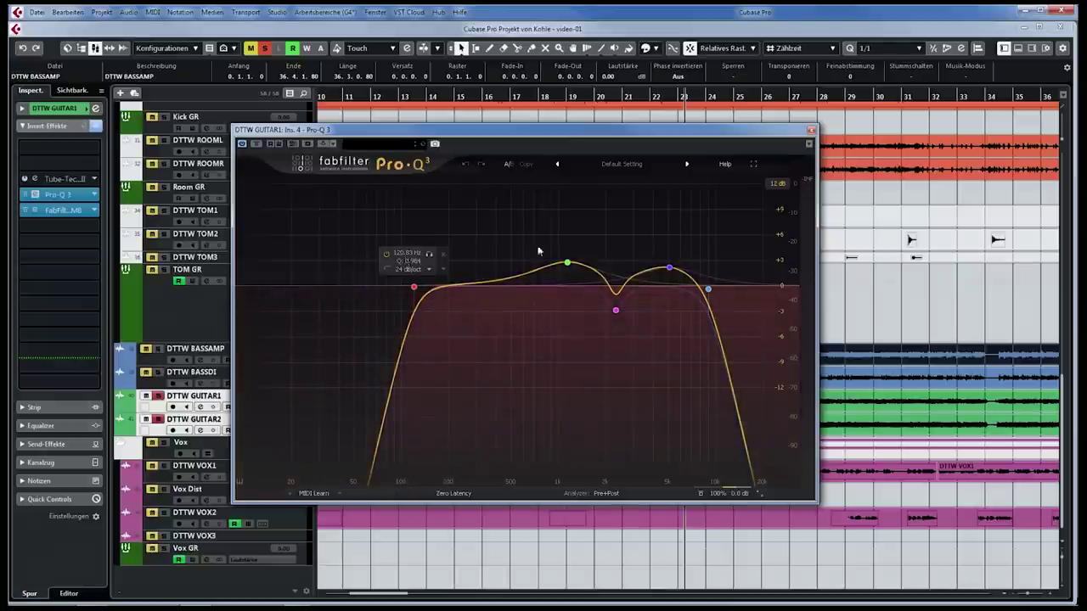
mouse_move(709, 291)
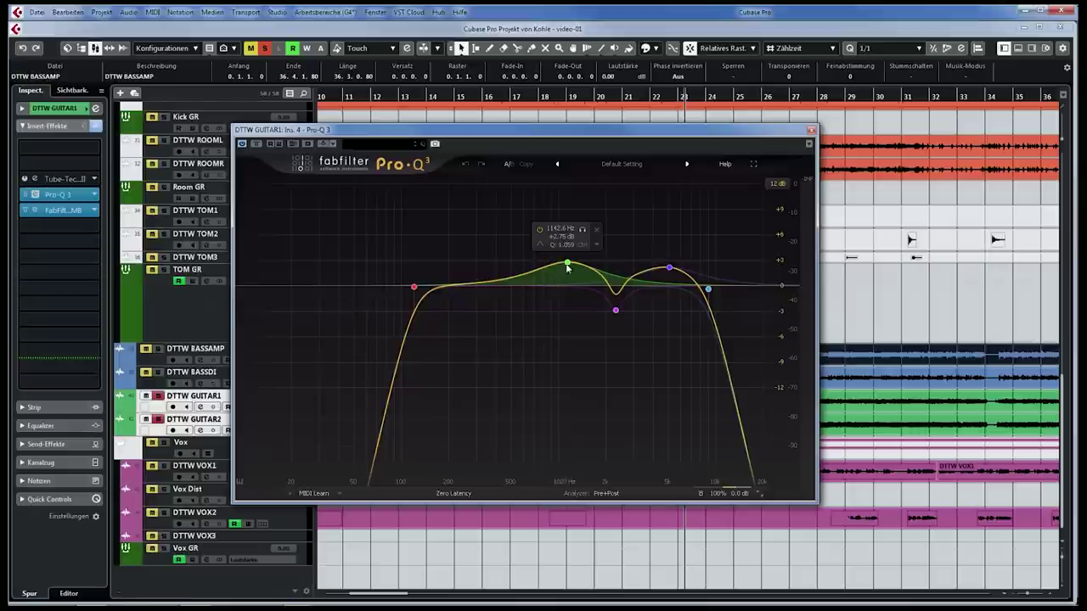
mouse_move(618, 312)
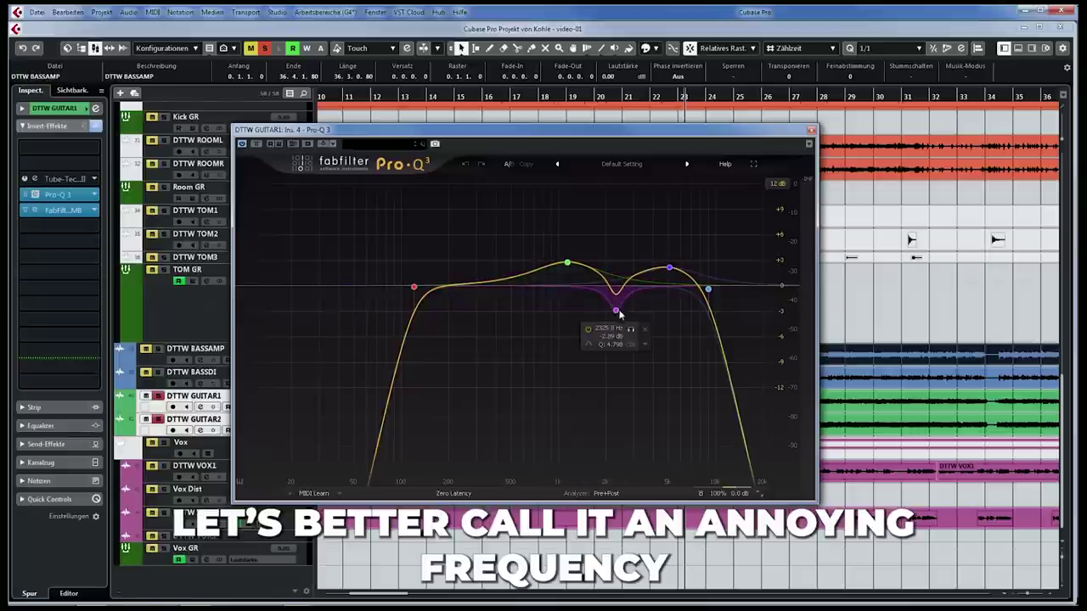
mouse_move(652, 290)
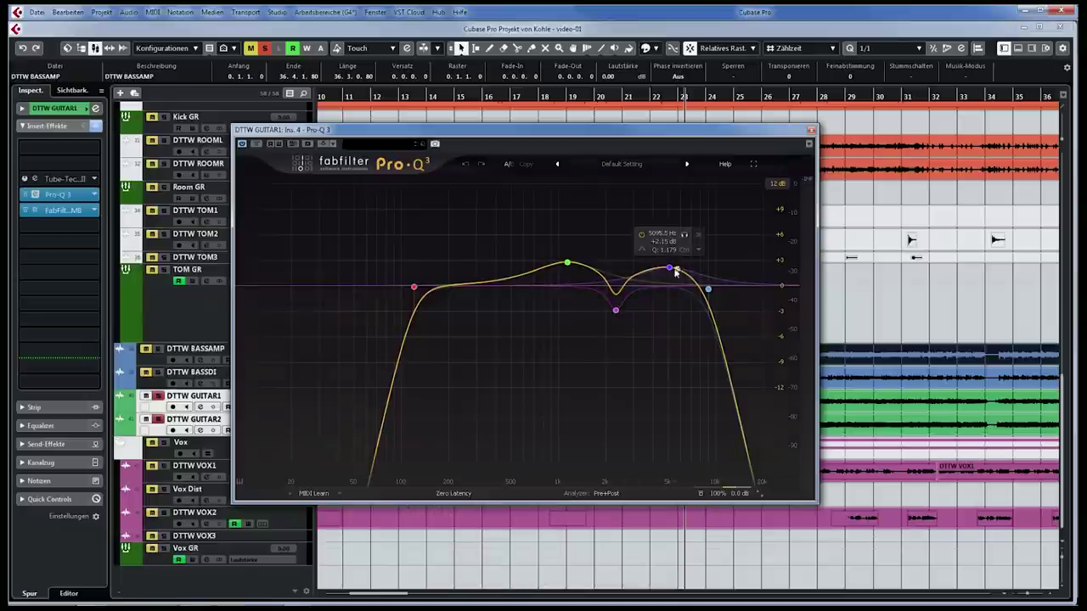
- Disable the roughly 5 kHz boost band in Pro-Q 3 and compare the soloed guitars with the plugin bypassed and active
left_click(670, 270)
left_click(550, 424)
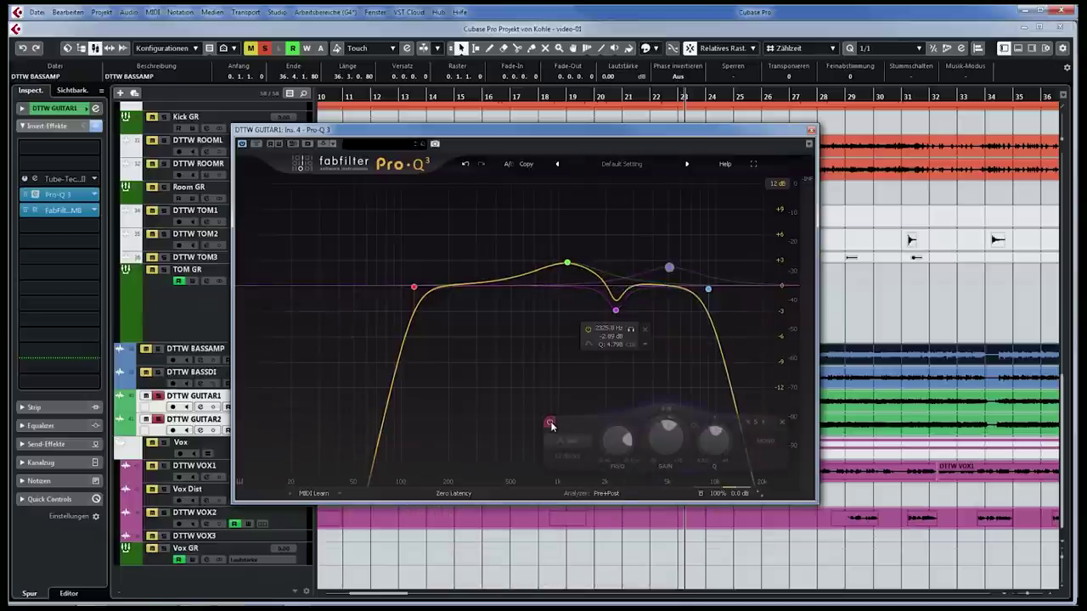
key("space")
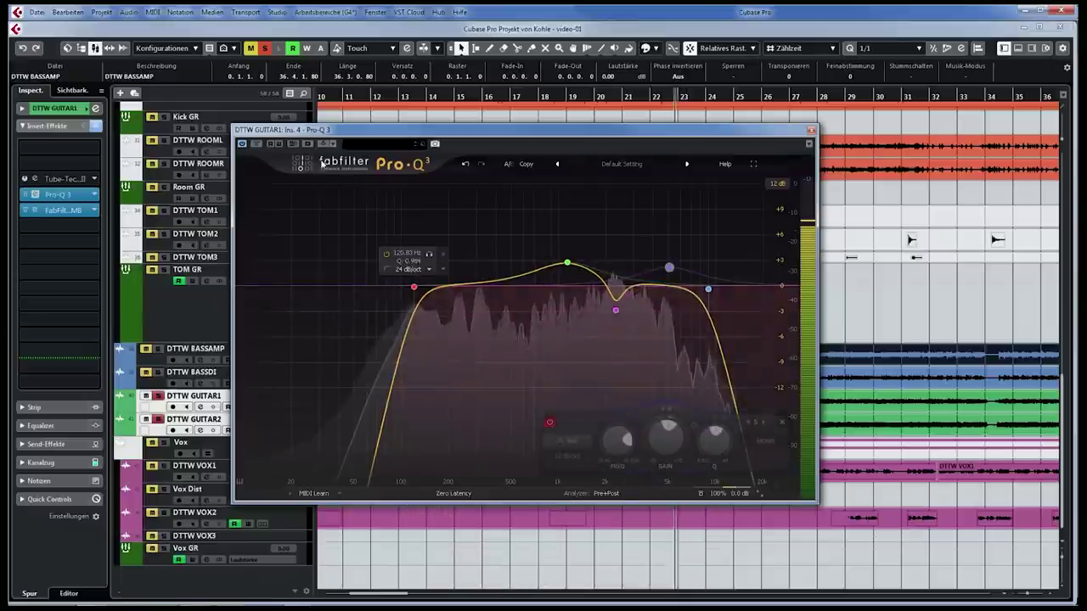
left_click(257, 145)
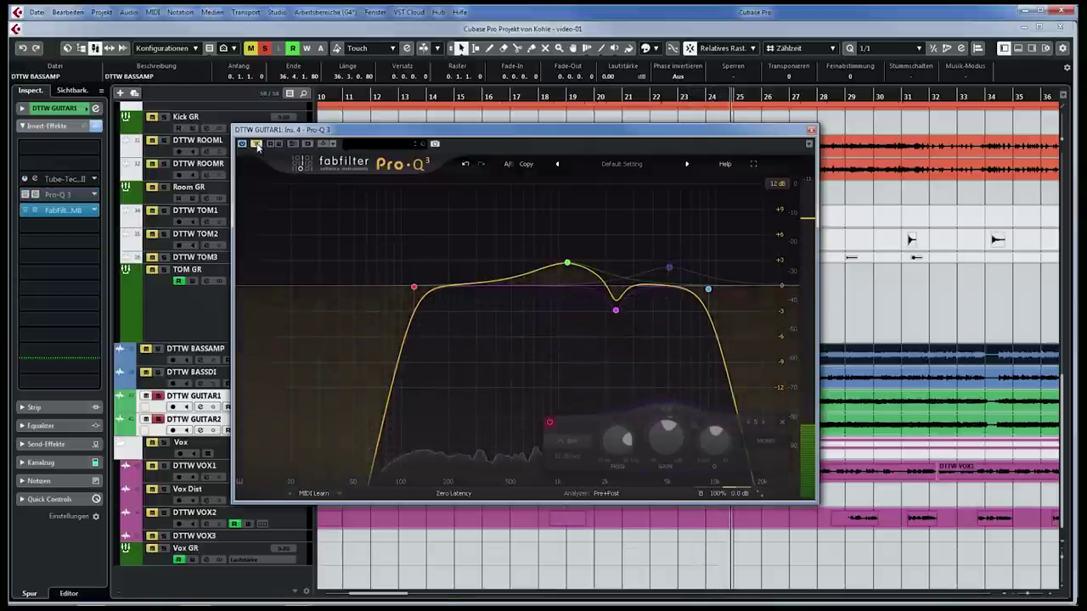
left_click(258, 144)
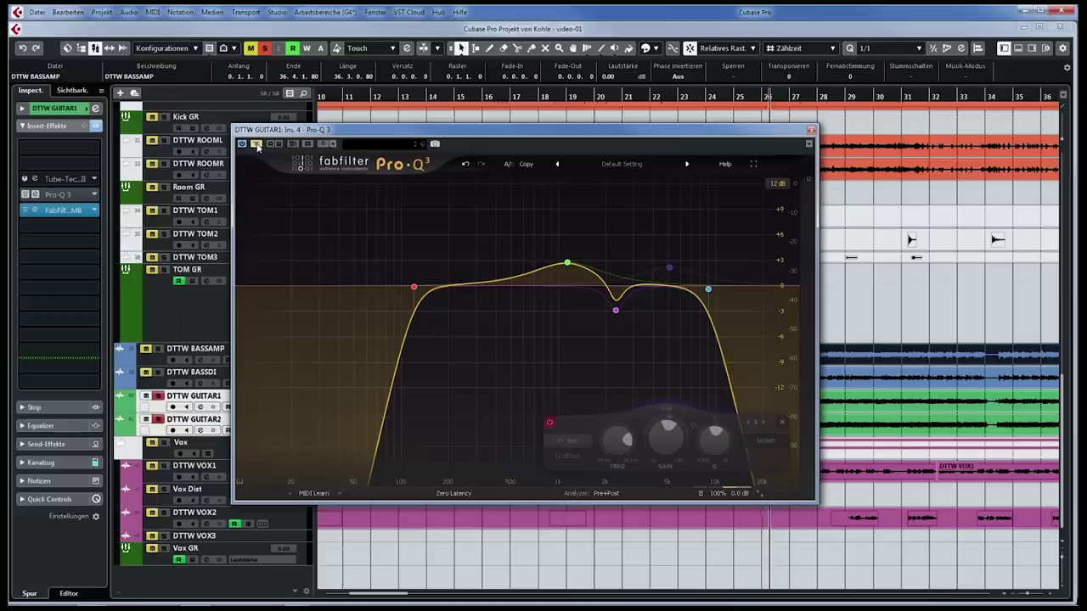
left_click(257, 144)
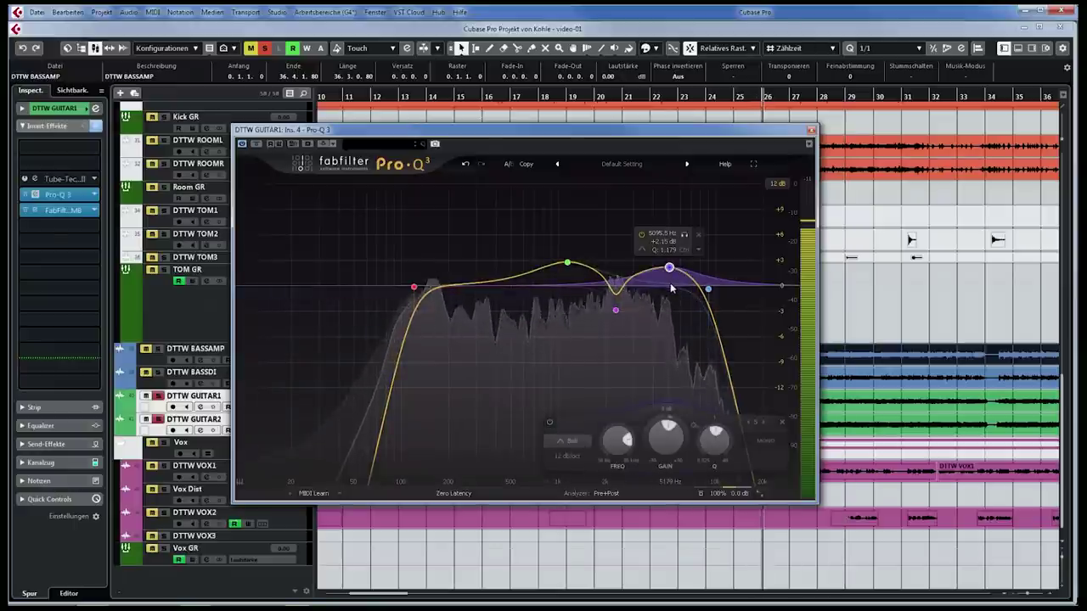
- Compare the guitars in the full mix with the roughly 5 kHz band off and on, leave it on, and close Pro-Q 3
left_click(549, 423)
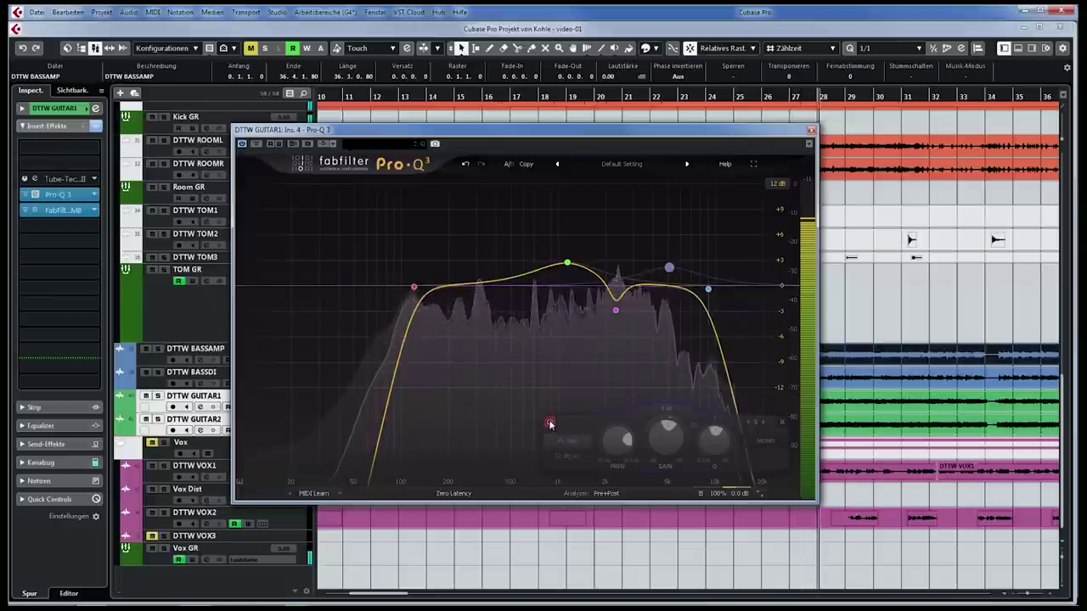
left_click(549, 422)
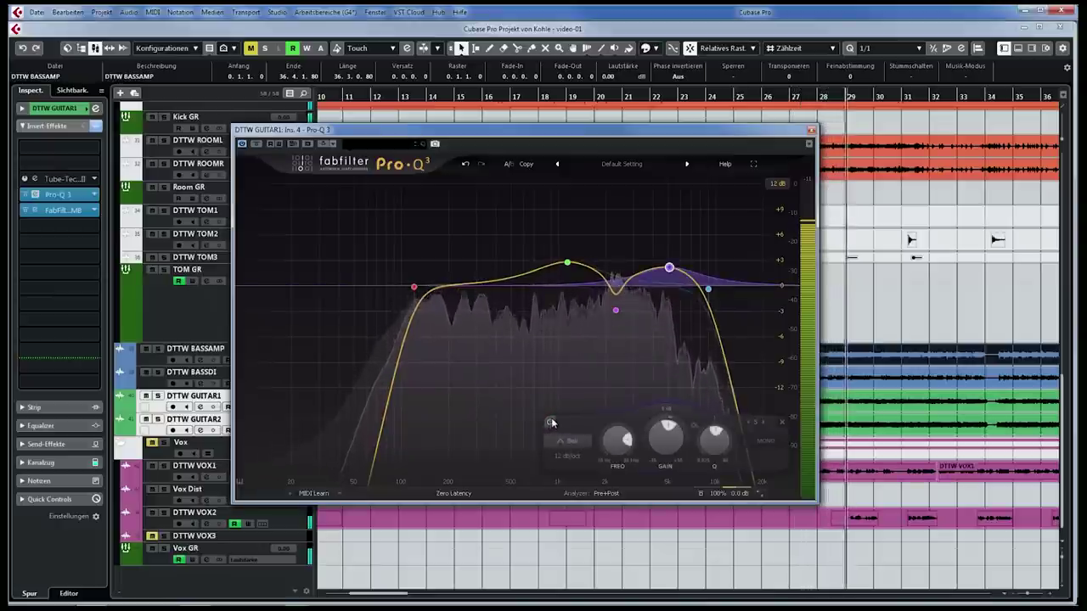
mouse_move(656, 270)
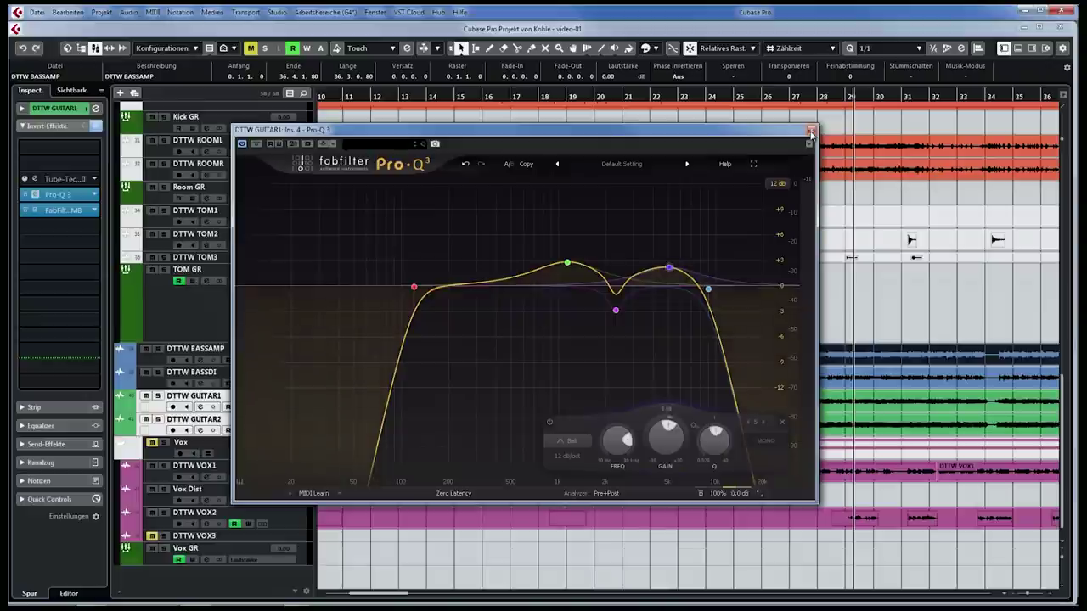
left_click(812, 133)
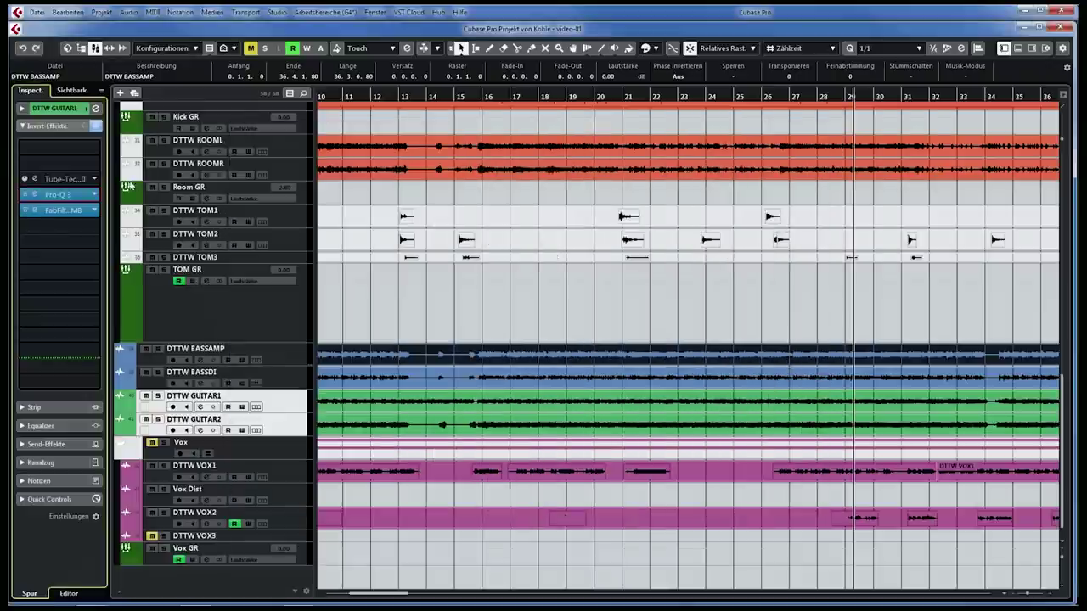
- Inspect the FabFilter Pro-MB insert on DTTW GUITAR1 during playback in the mix and with the guitars soloed, and close it
left_click(34, 213)
left_click(514, 97)
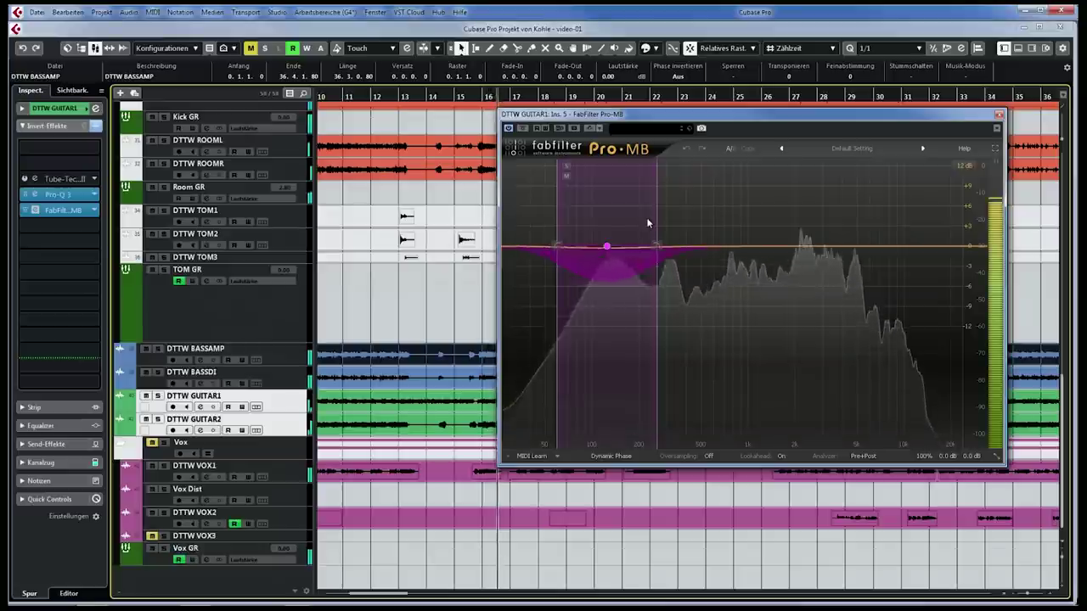
key("s")
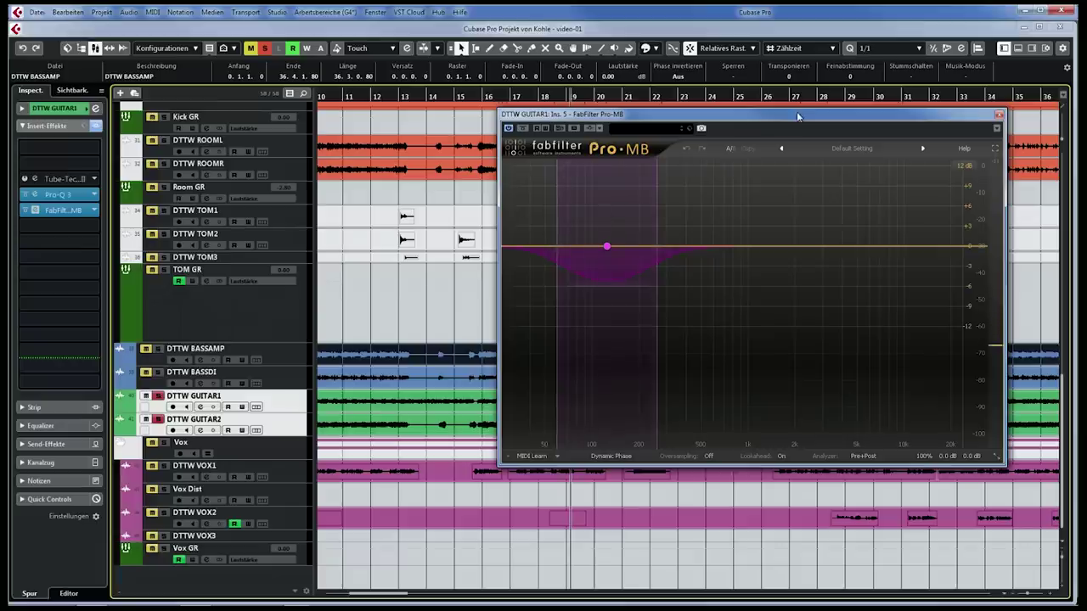
left_click_drag(856, 118, 782, 135)
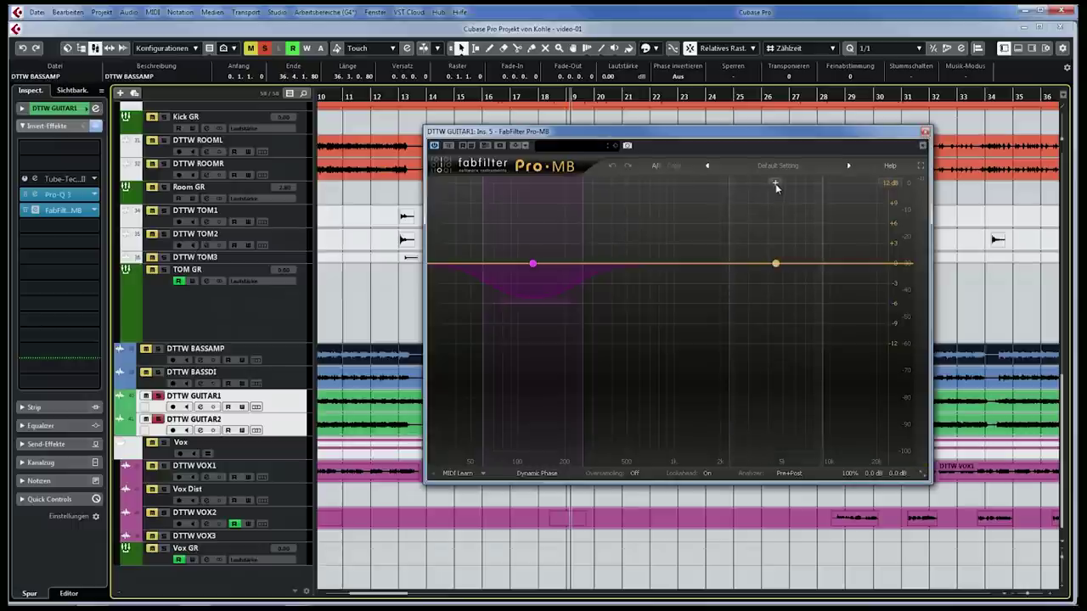
left_click(923, 134)
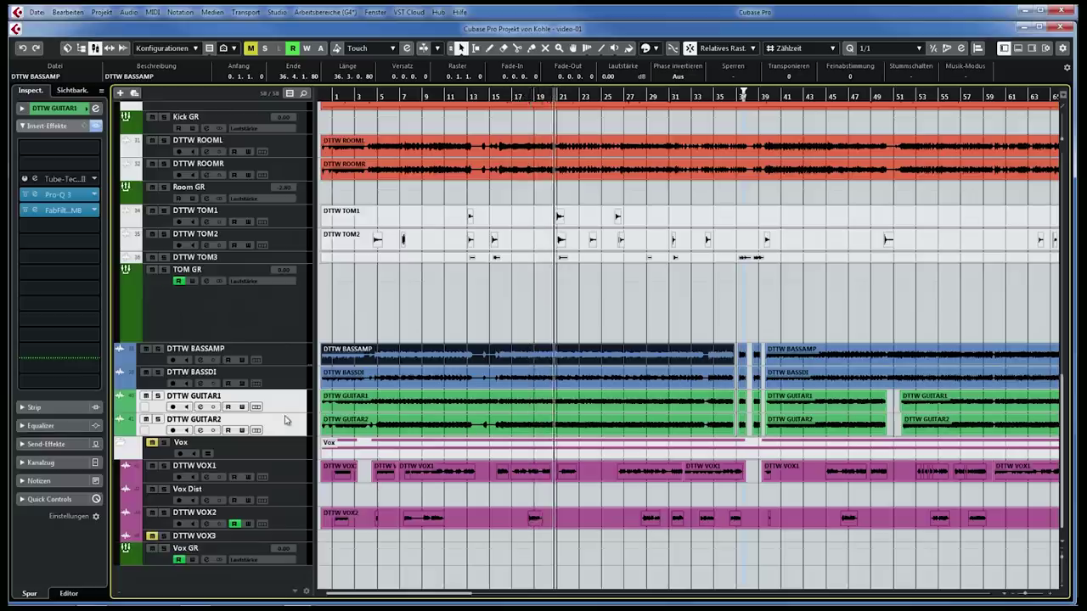
- Select the DTTW BASSAMP track, place the playback position just before bar 8, and solo the track
left_click(286, 363)
left_click(404, 97)
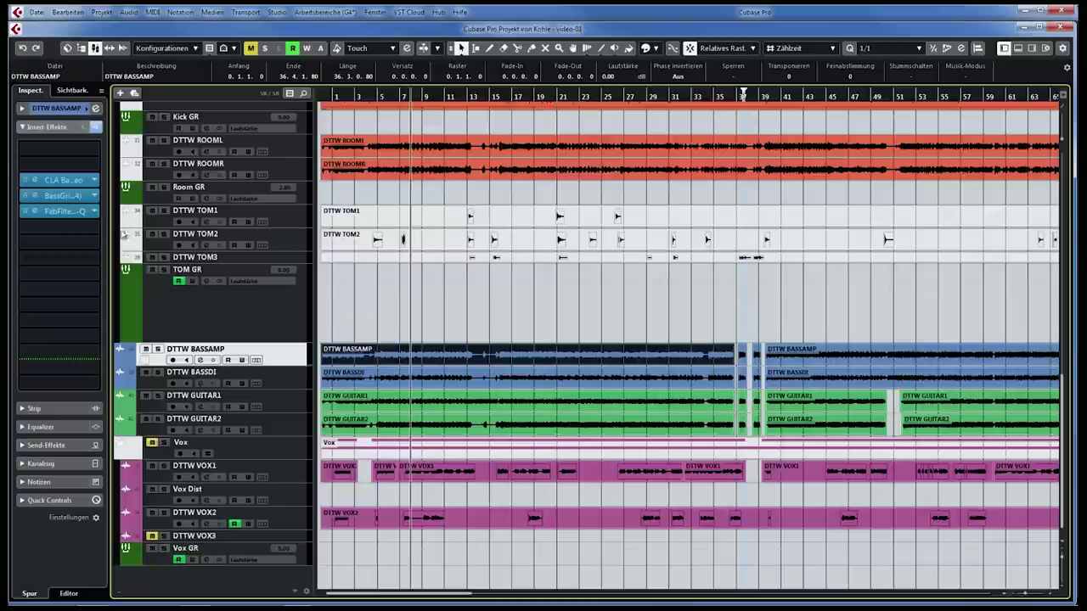
key("s")
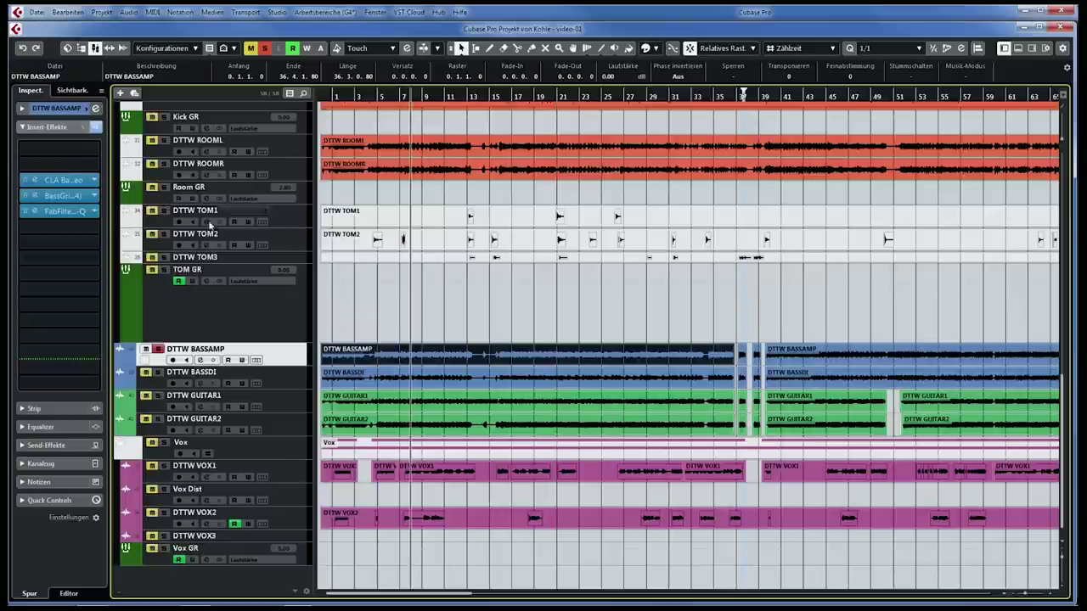
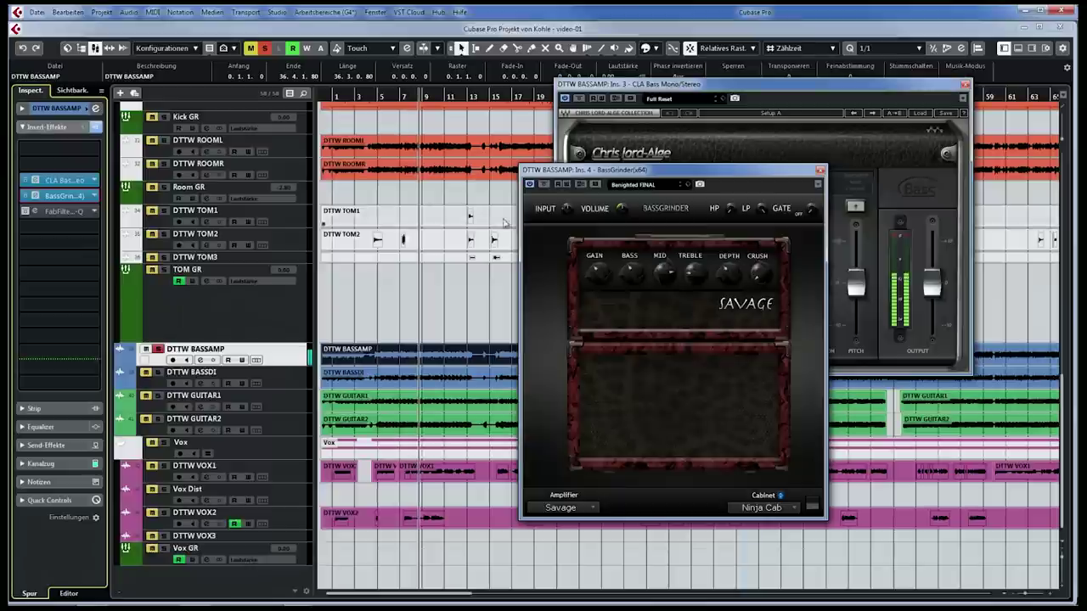
- Close the BassGrinder and CLA Bass windows, and enable and review the FabFilter Pro-Q insert on DTTW BASSAMP
left_click(818, 172)
left_click(965, 86)
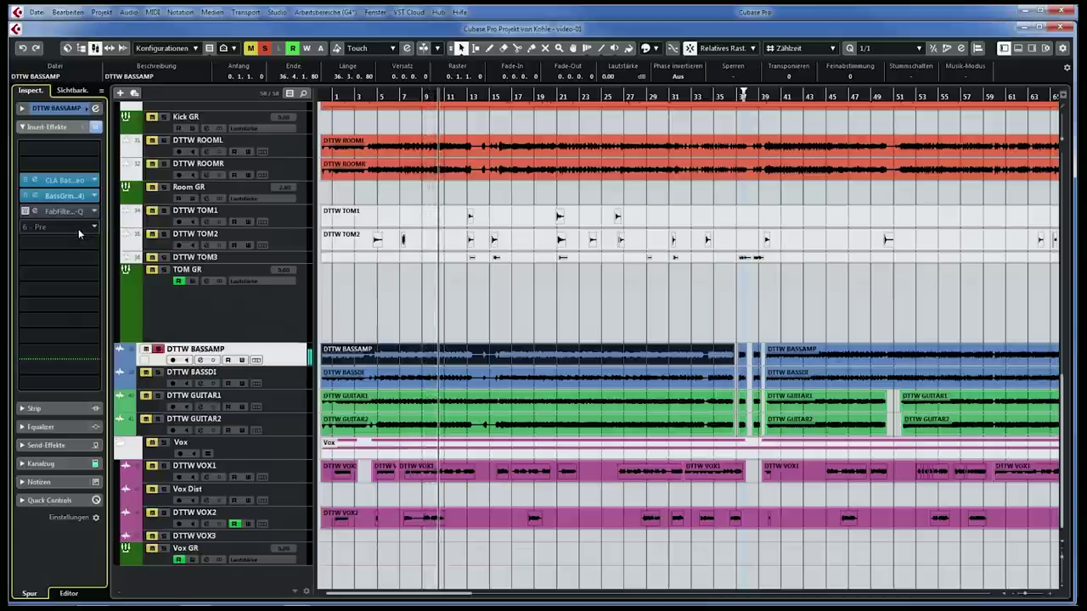
left_click(34, 211)
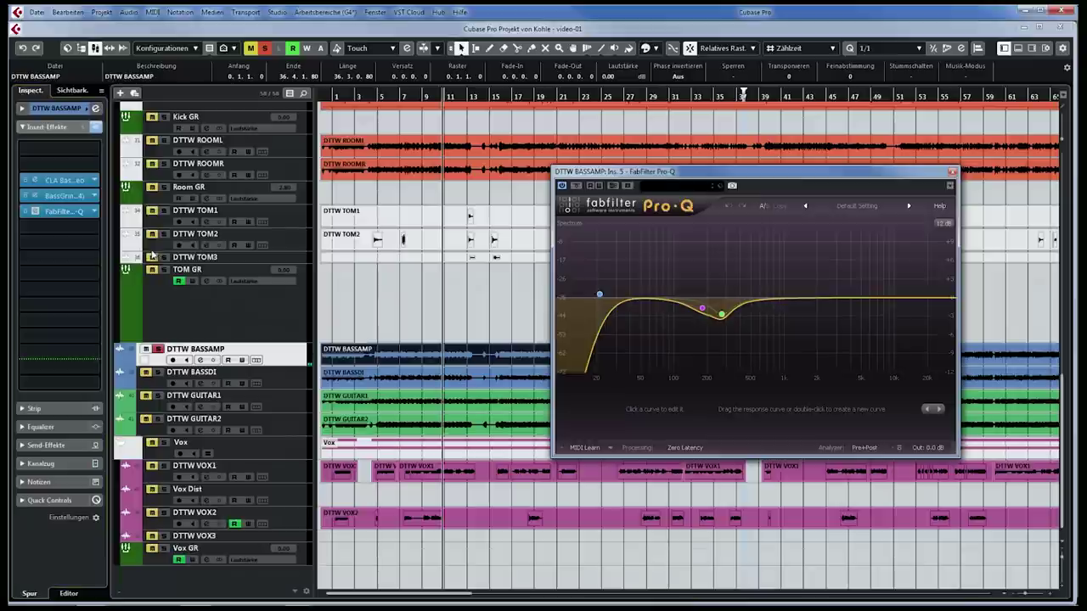
left_click_drag(678, 176, 534, 174)
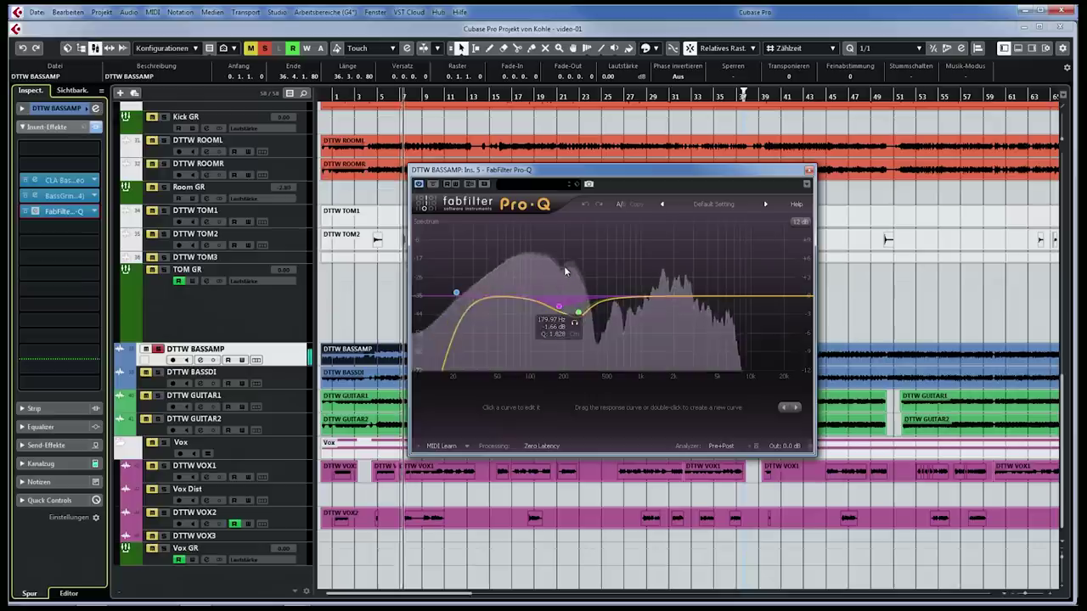
left_click(807, 170)
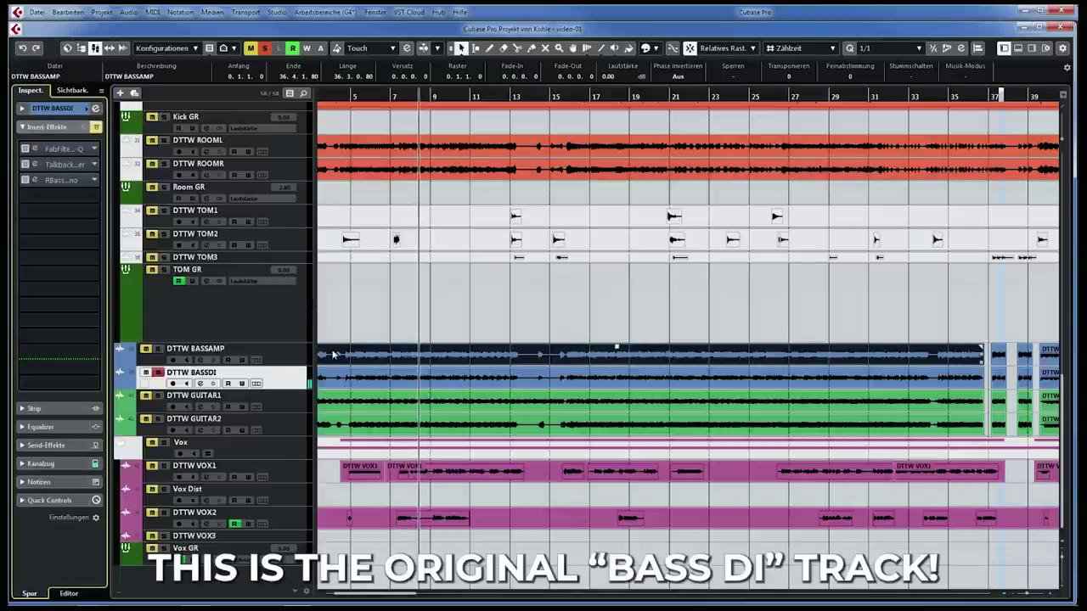
- Enable the FabFilter Pro-Q low-pass and the Talkback Limiter inserts on DTTW BASSDI, and audition the track through them
left_click(28, 149)
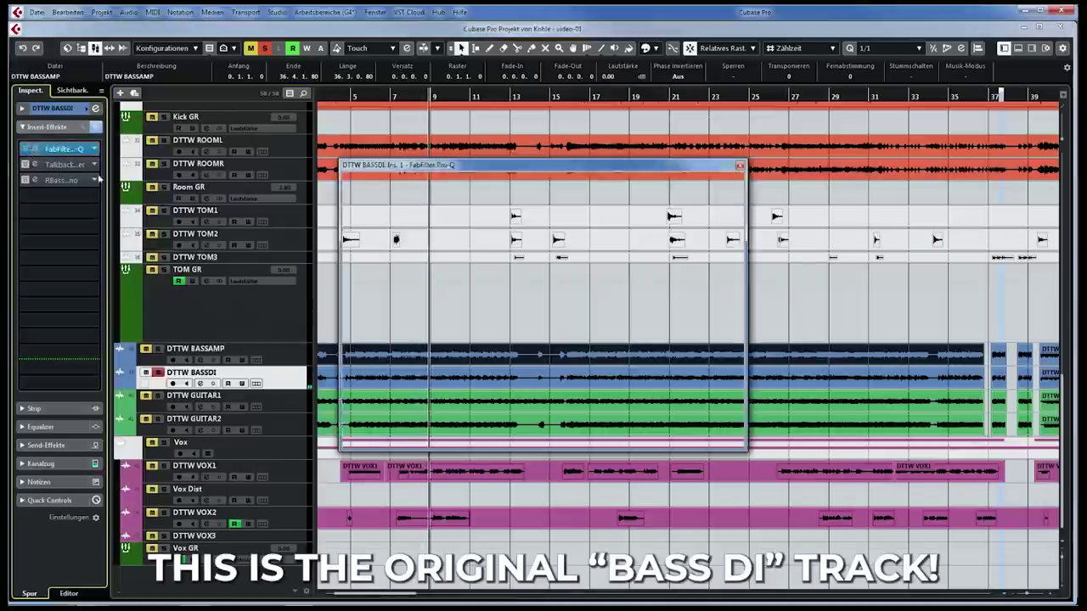
left_click_drag(575, 168, 548, 170)
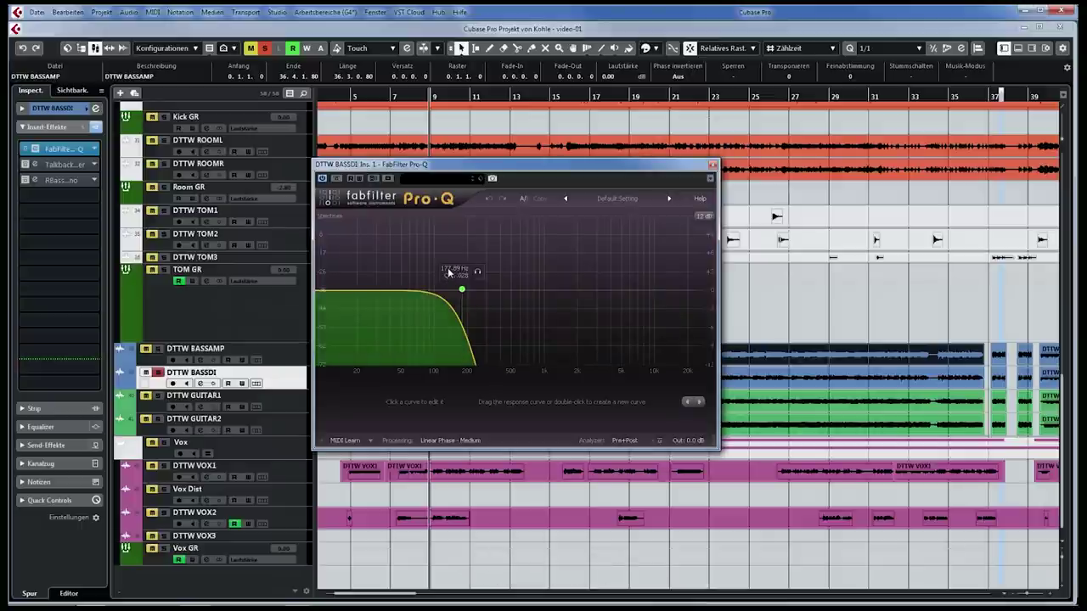
left_click(710, 166)
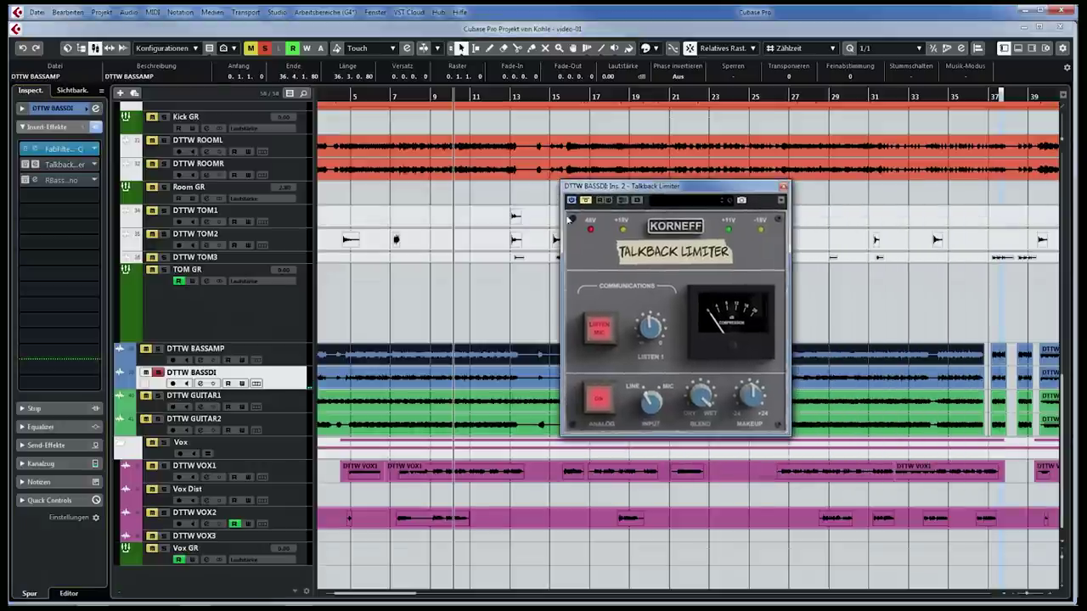
left_click(585, 201)
key("space")
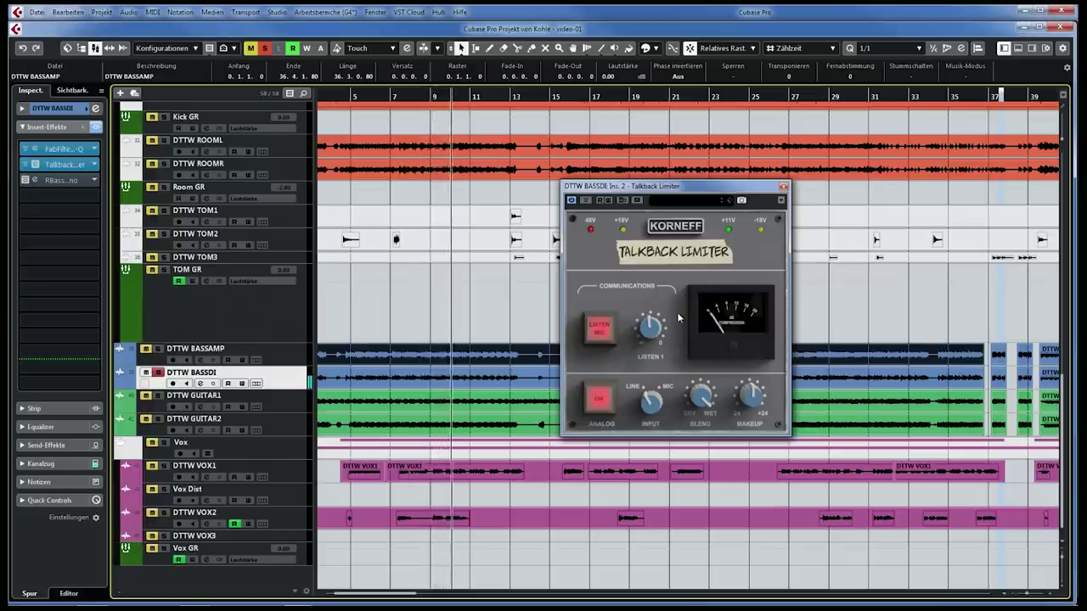
- Enable the RBass insert on DTTW BASSDI, audition it beside the Talkback Limiter, and close both plugin windows
left_click(26, 181)
left_click(39, 182)
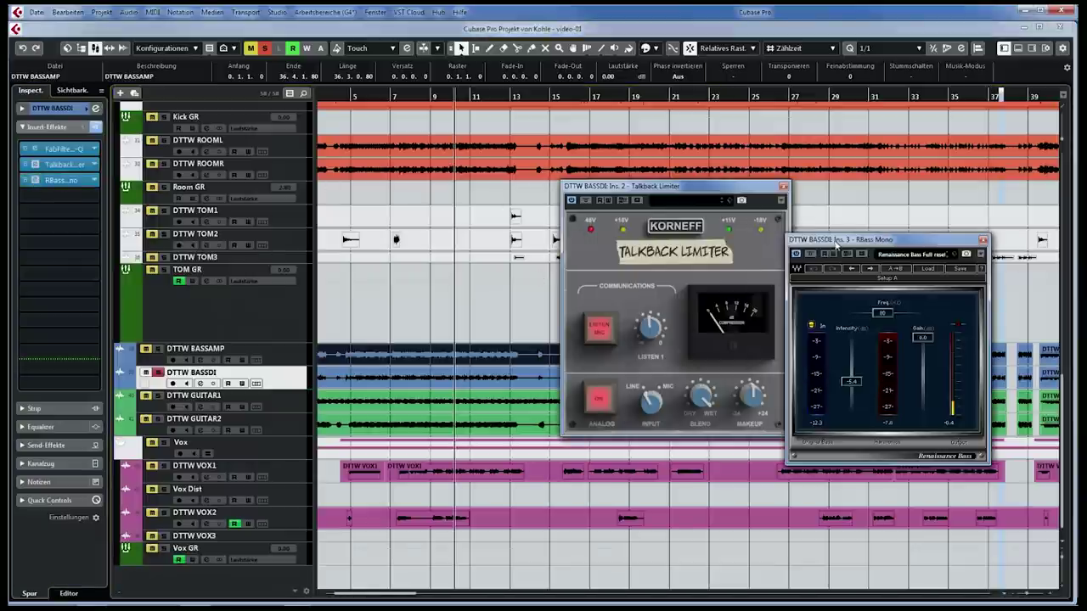
left_click_drag(838, 241, 368, 190)
key("space")
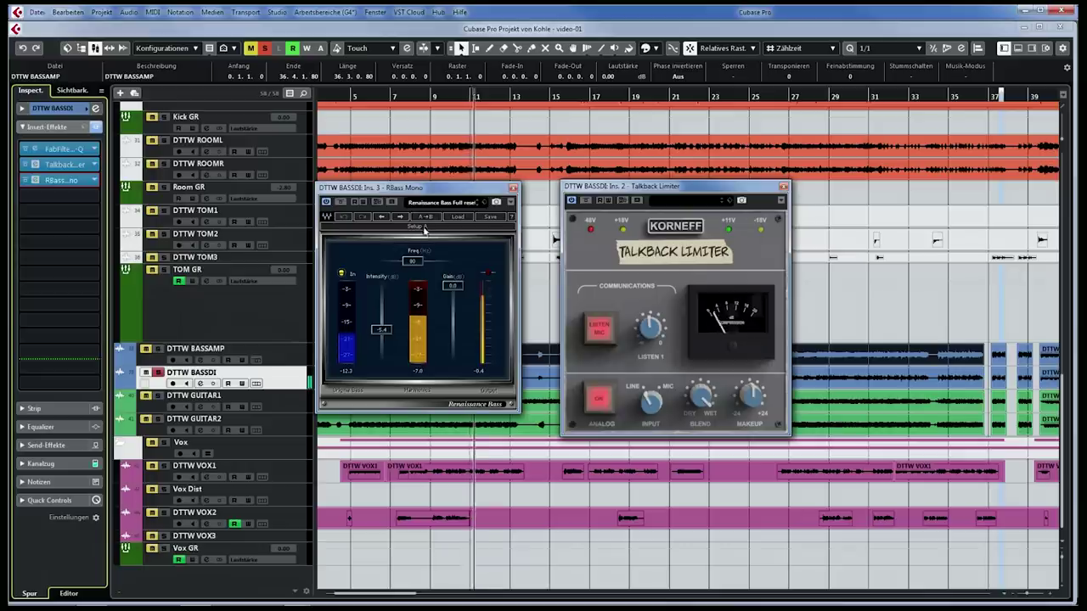
left_click(513, 188)
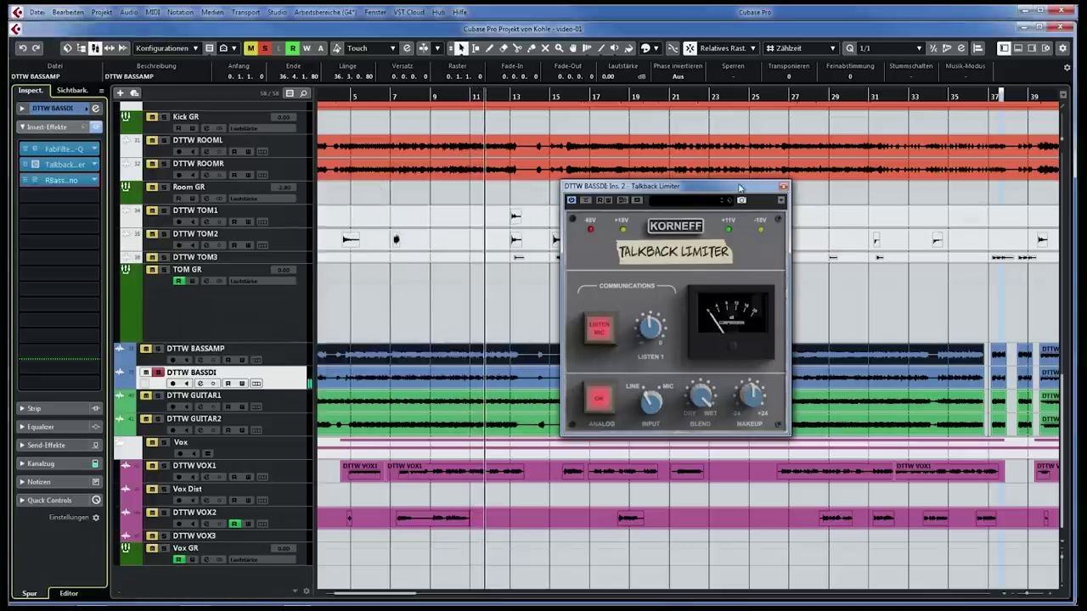
left_click(781, 187)
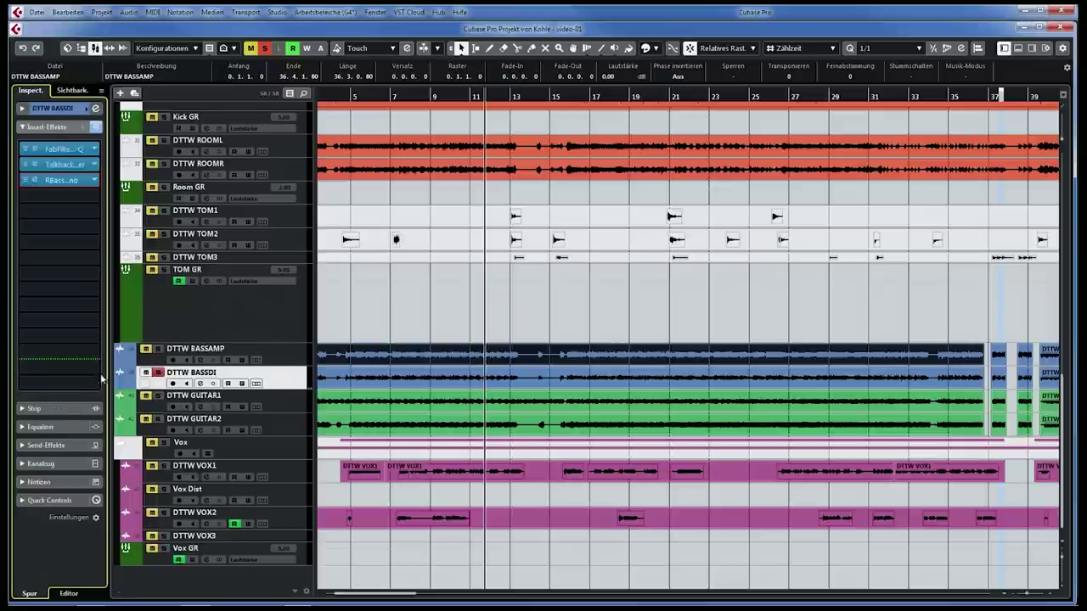
- Show the channel faders of DTTW BASSDI and DTTW BASSAMP, and audition both bass tracks soloed together
left_click(41, 464)
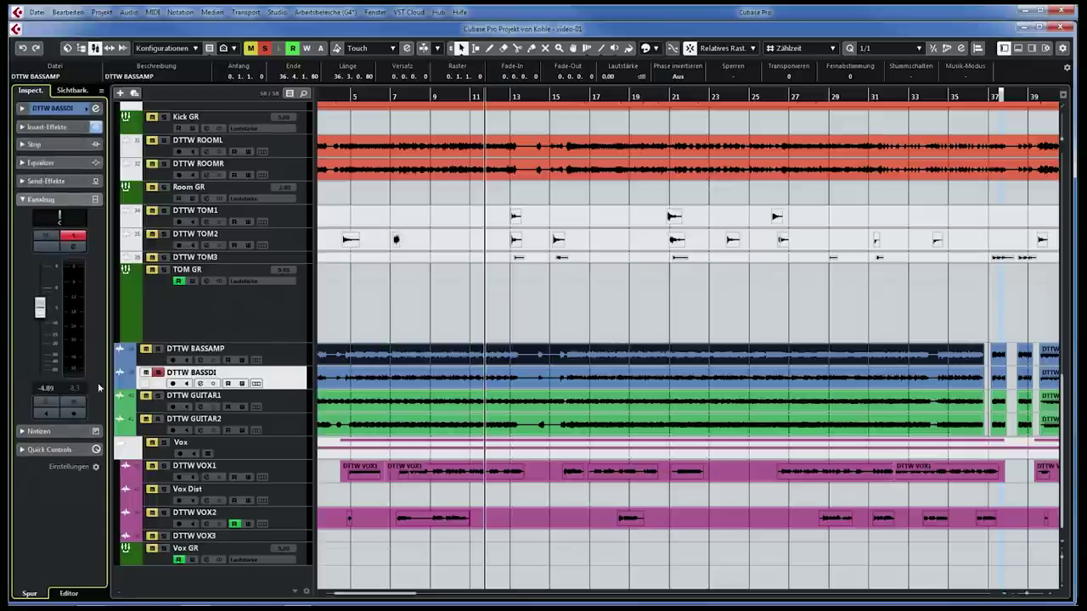
left_click(285, 355)
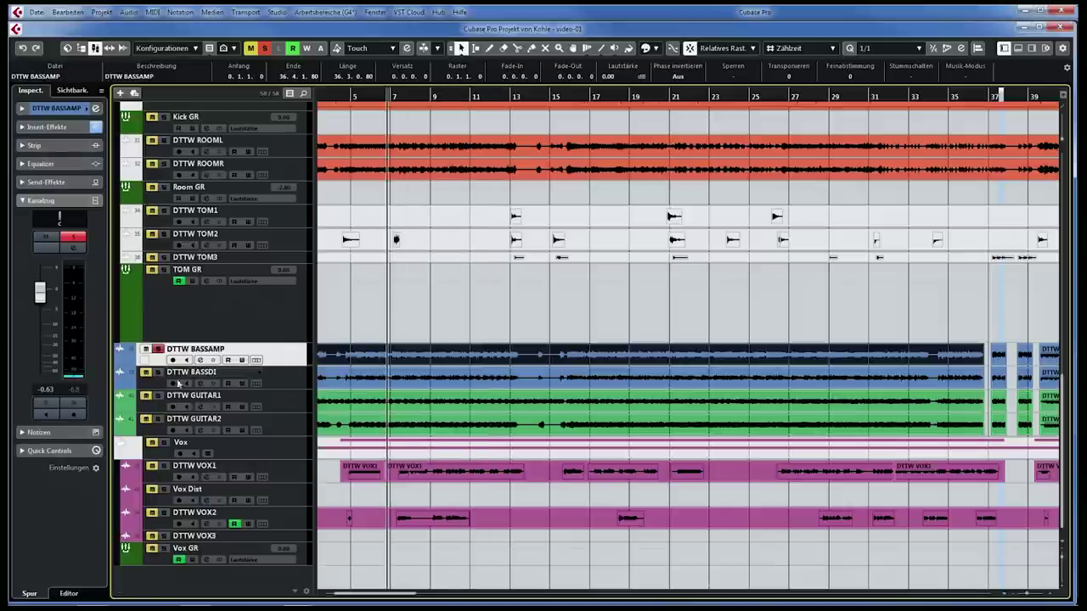
key("space")
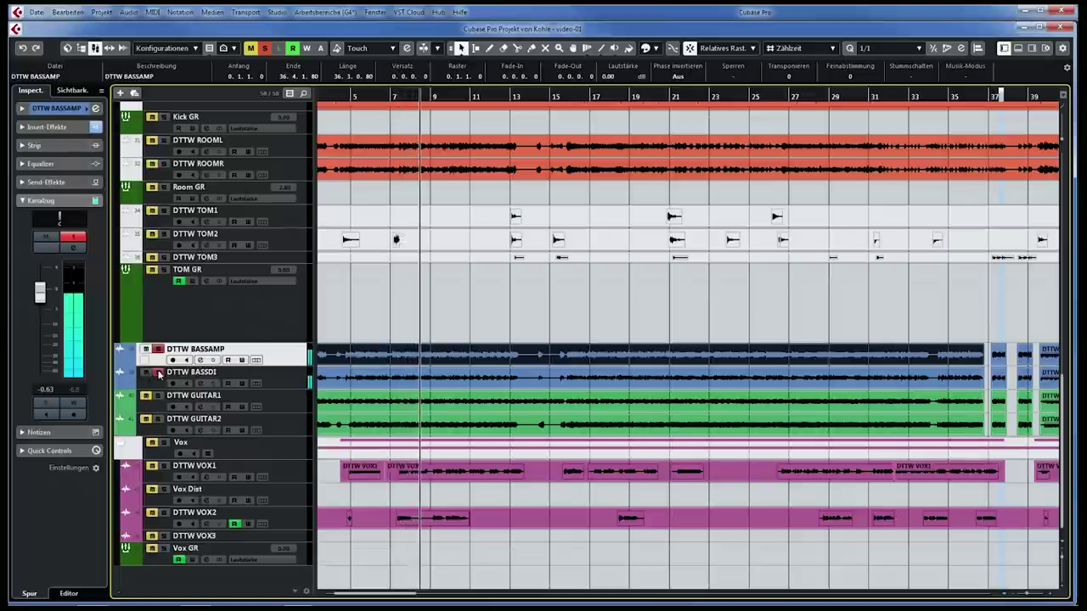
left_click(158, 375)
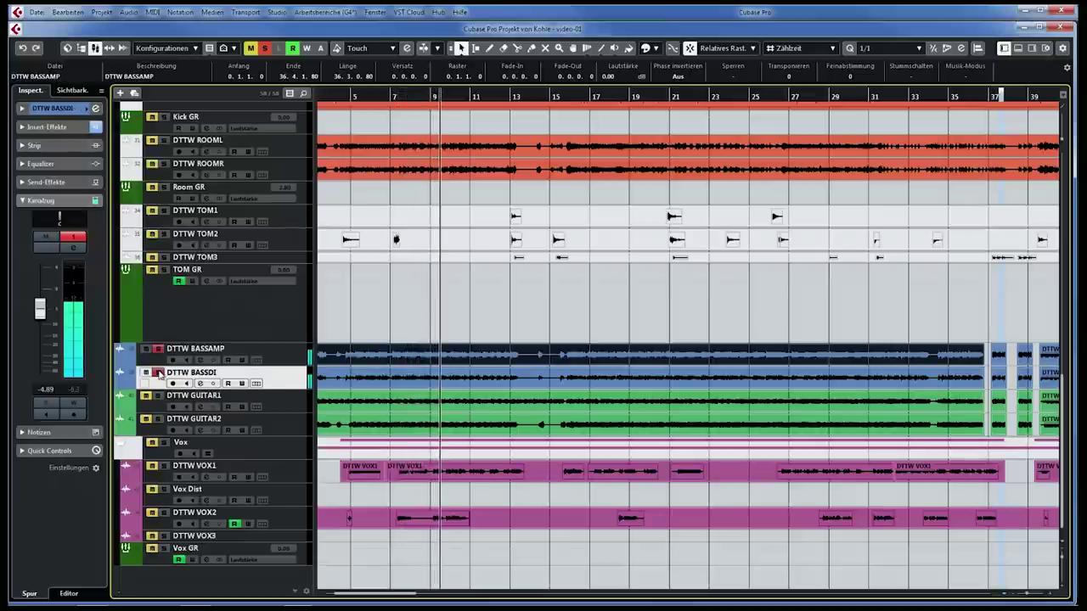
left_click(158, 373)
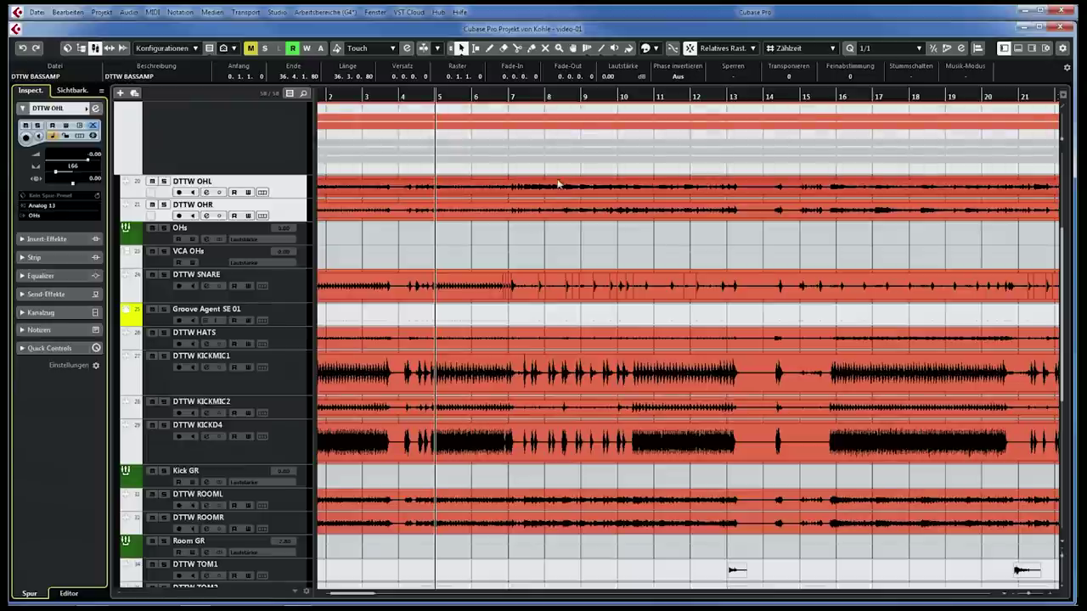
- Audition the OHs group through its FabFilter Pro-C 2 insert and review the compressor's side-chain filter
left_click(172, 243)
left_click(56, 220)
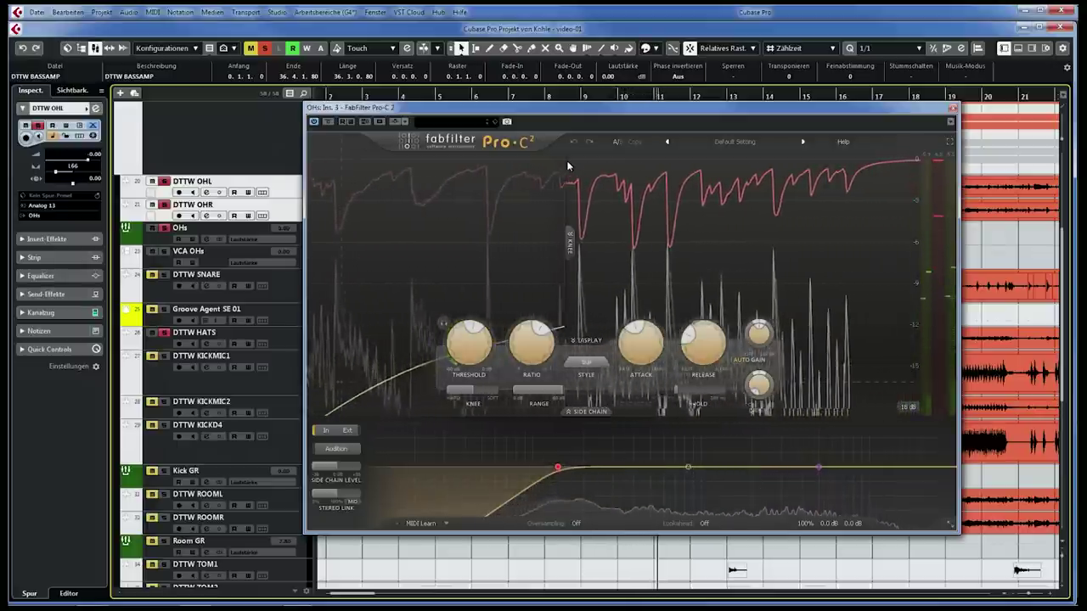
key("space")
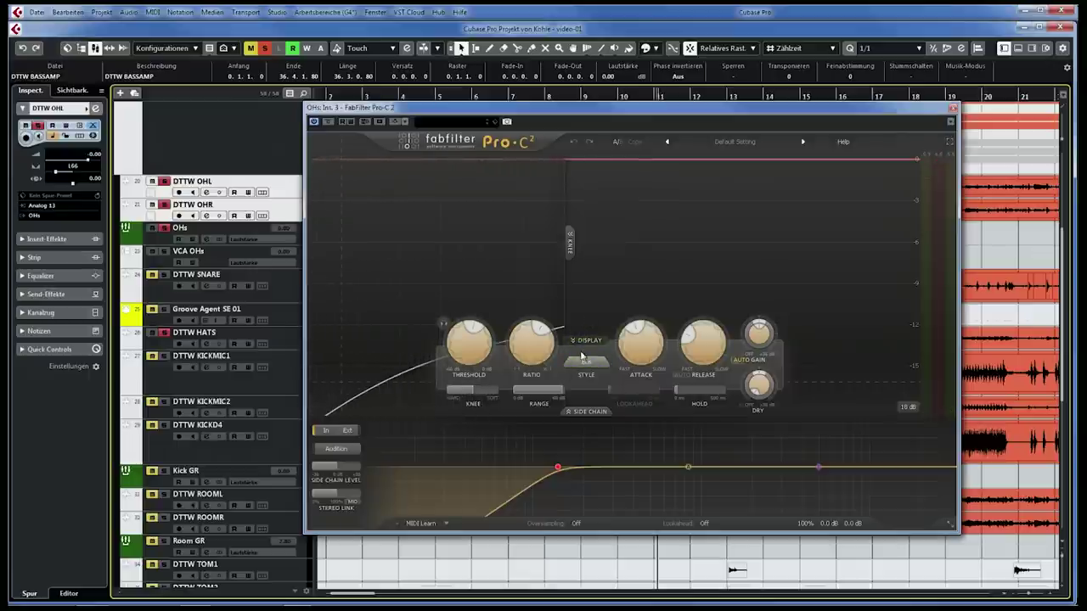
mouse_move(561, 454)
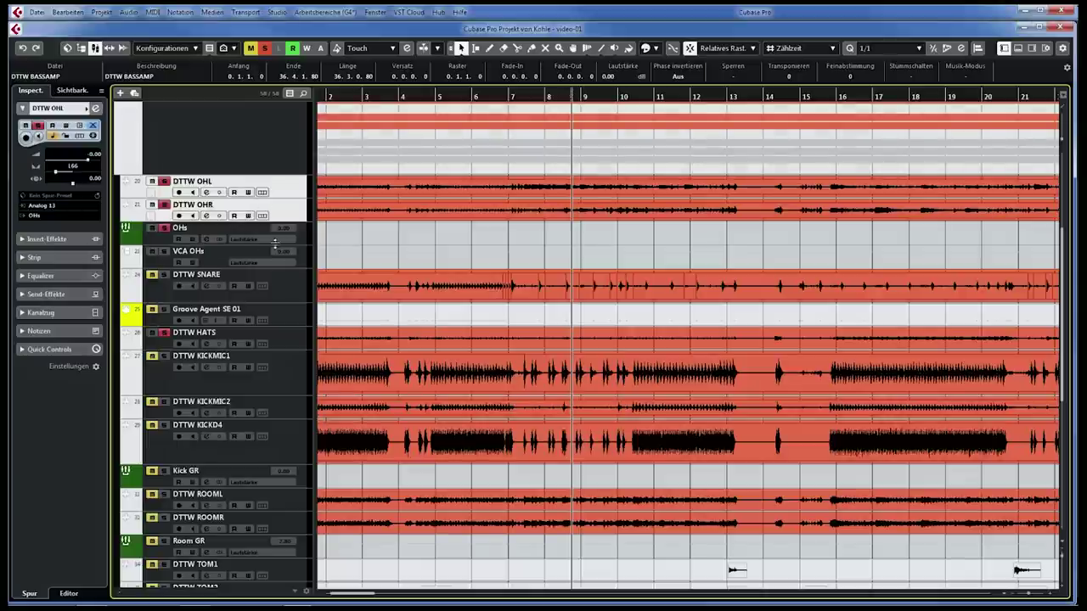
- Review the Pro-Q 3 insert on the OHs group during playback and close its window
left_click(304, 236)
left_click(36, 197)
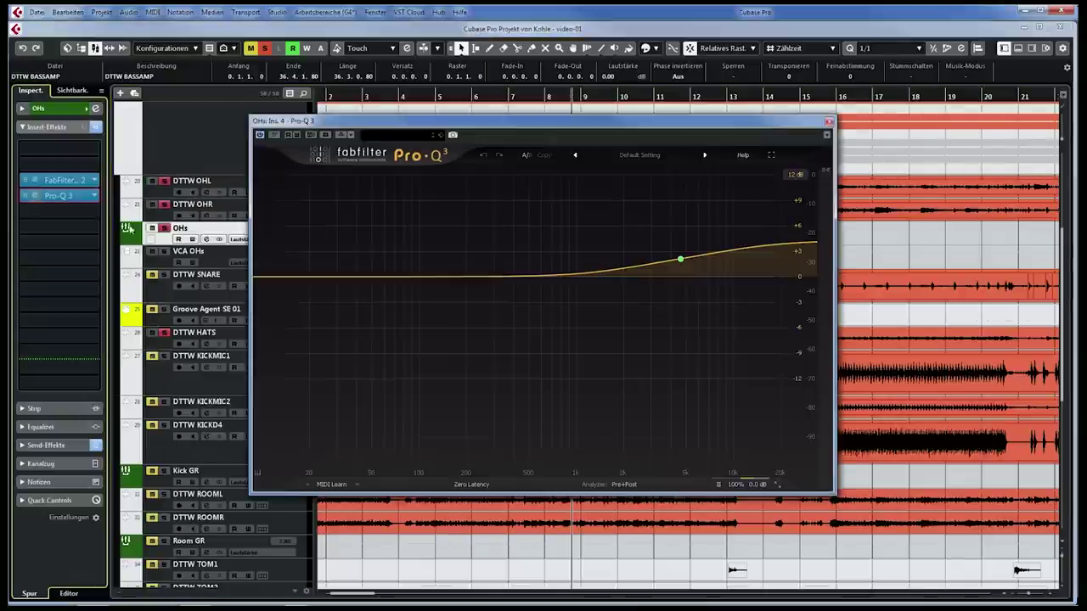
key("space")
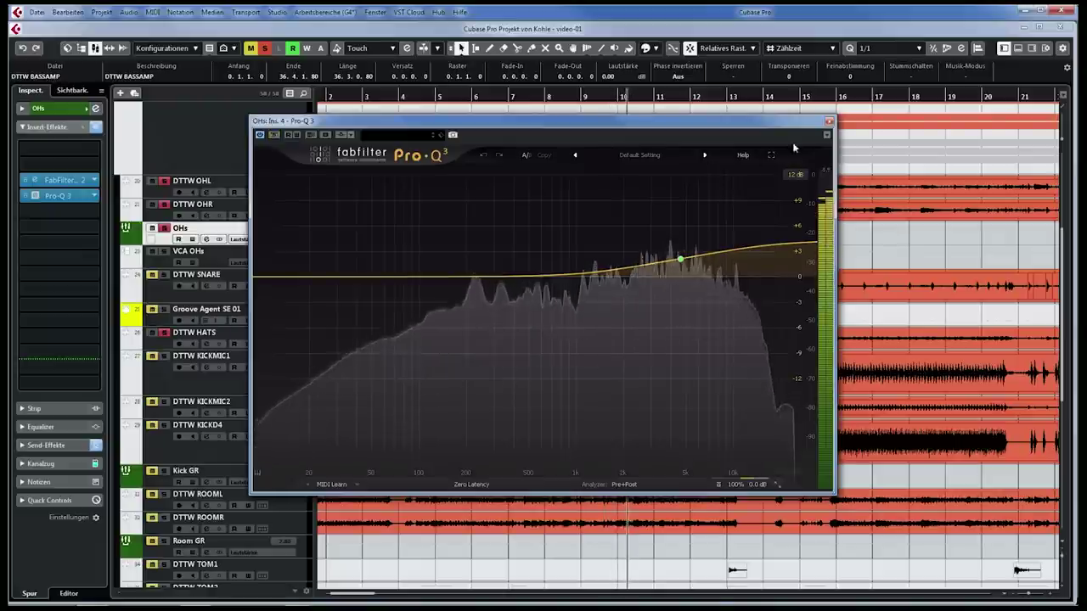
left_click(830, 122)
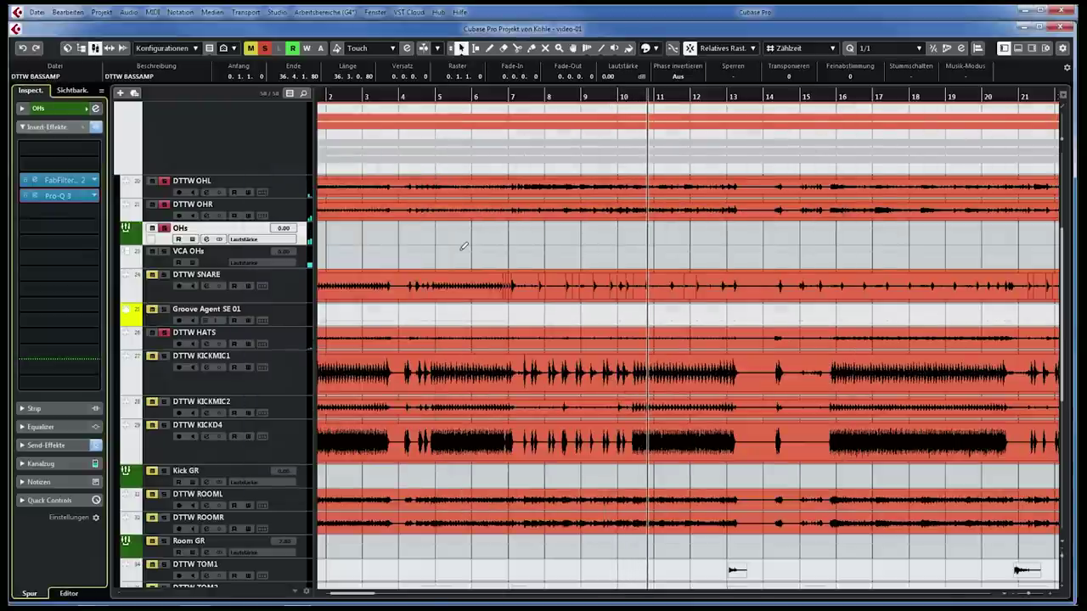
- Solo DTTW SNARE, compare it with the SPL Transient Designer bypassed and active, and close the plugin window
key("g")
left_click(419, 277)
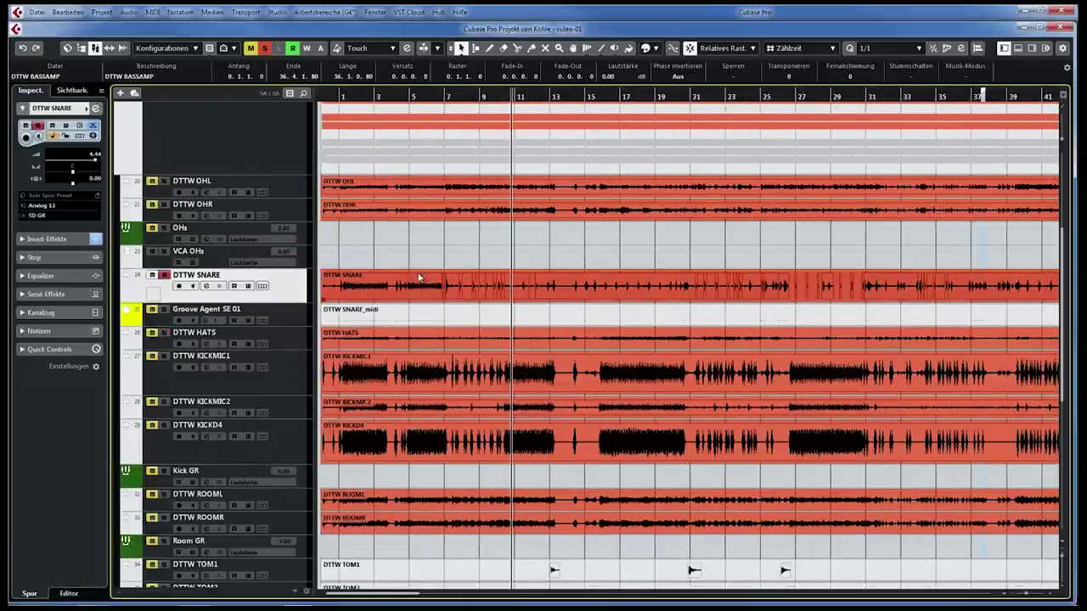
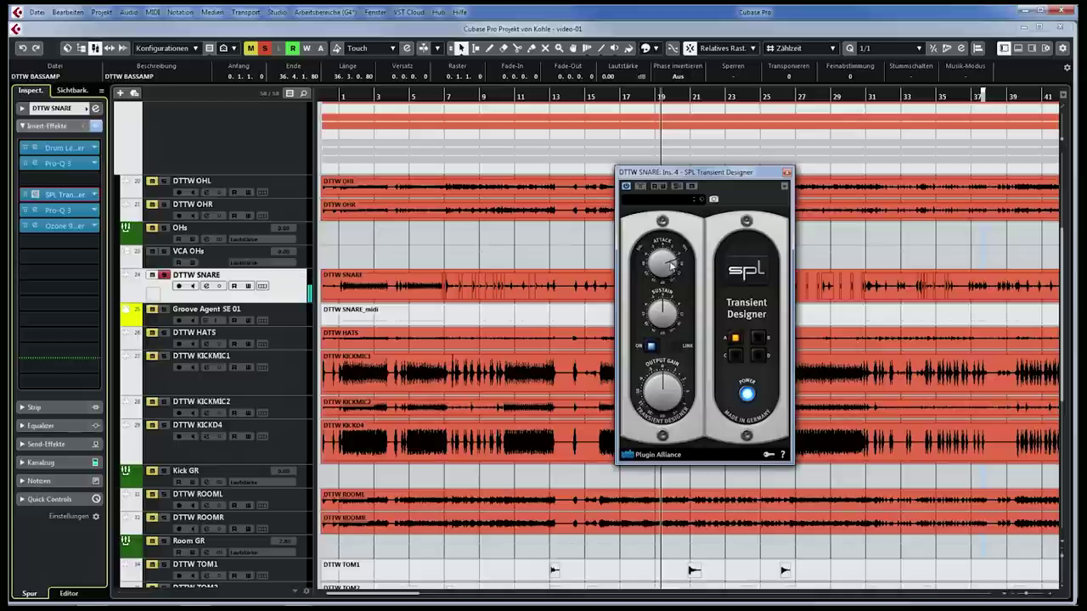
left_click(641, 187)
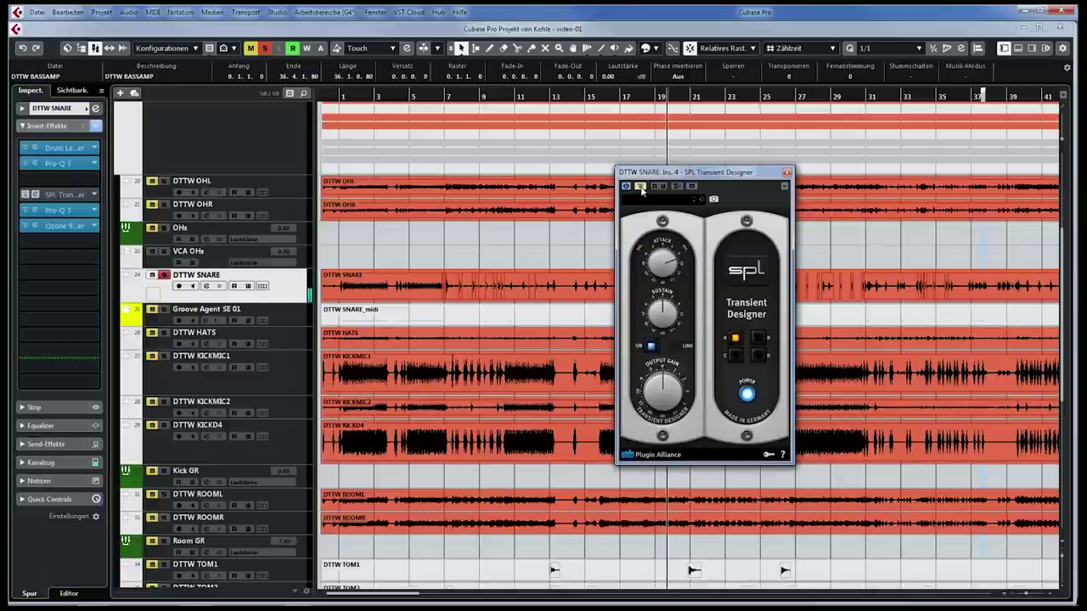
left_click(787, 173)
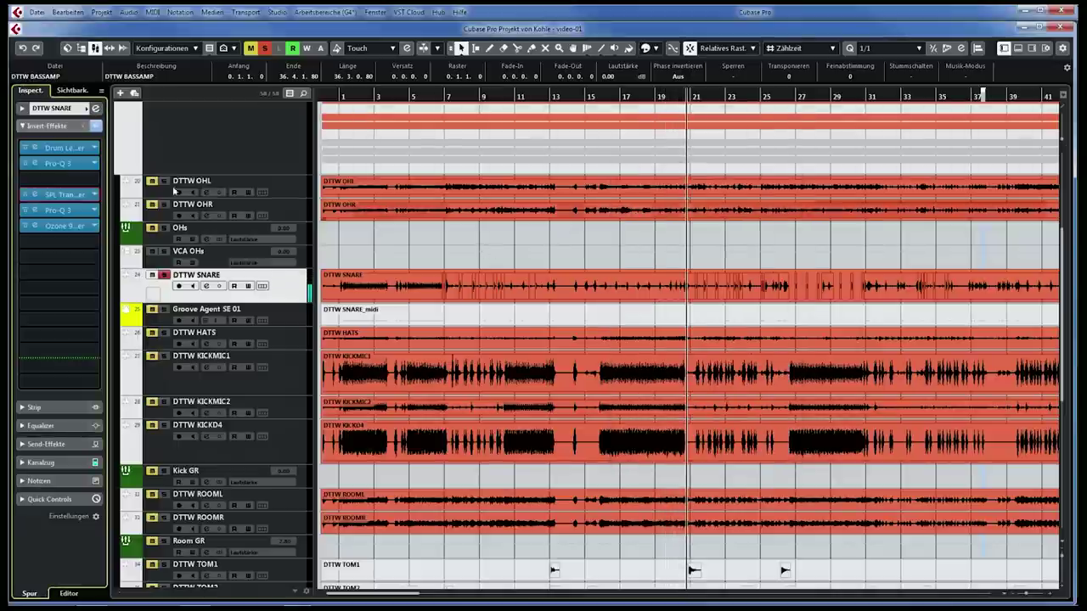
- Audition DTTW SNARE from about bar 17 with its second Pro-Q 3 insert active and bypassed, and close the equalizer
left_click(36, 210)
left_click(623, 97)
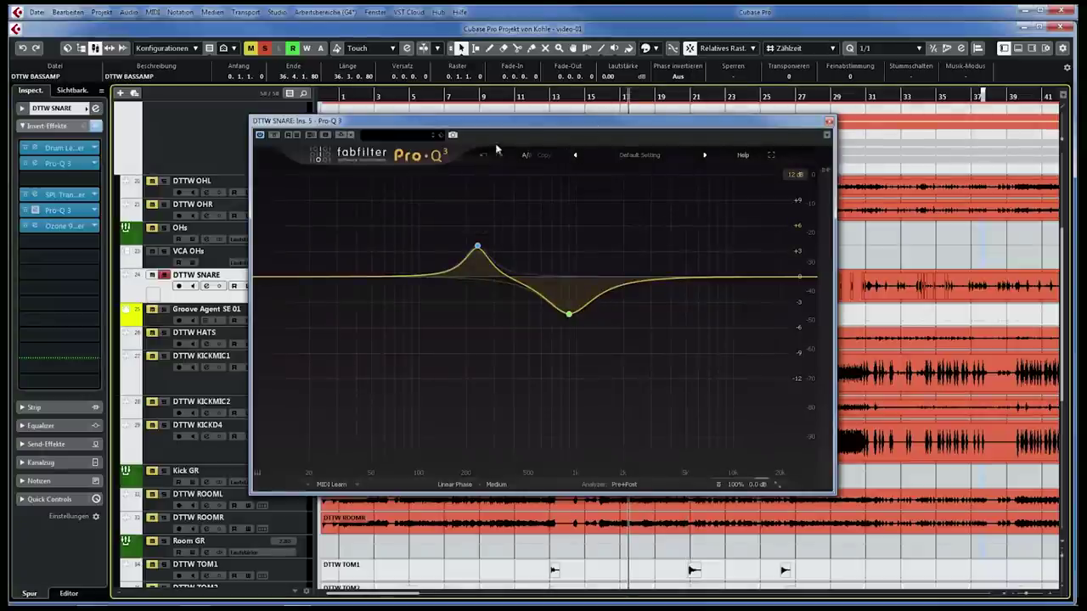
key("space")
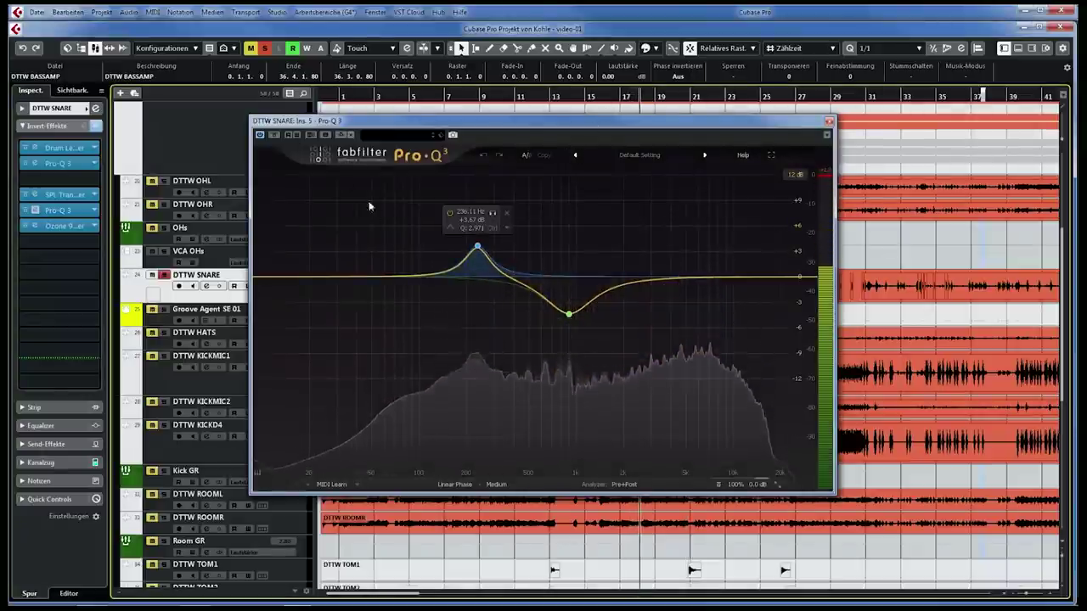
left_click(273, 135)
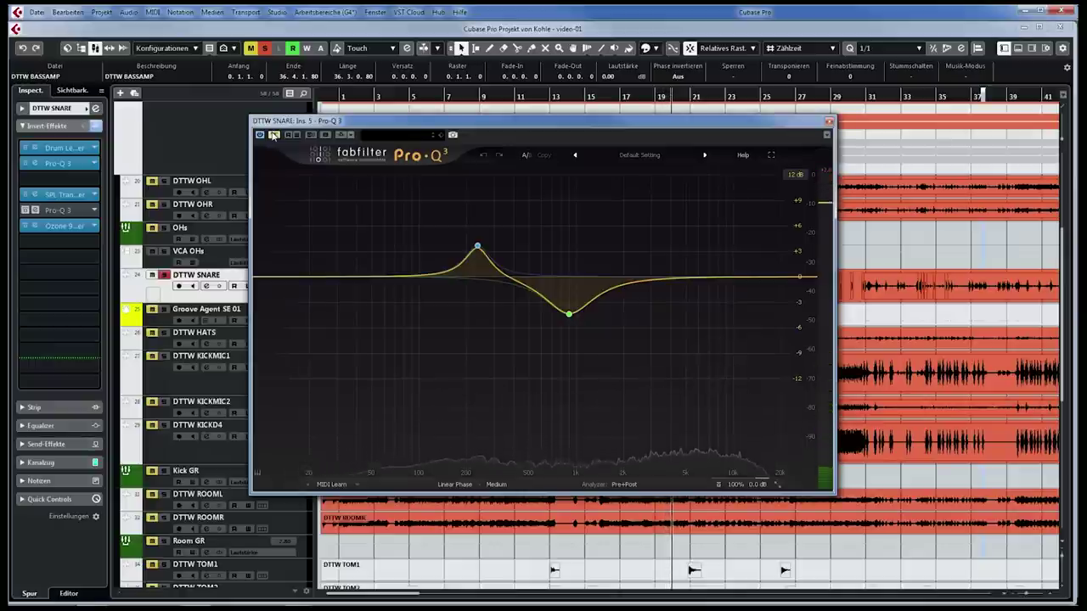
left_click(274, 135)
key("space")
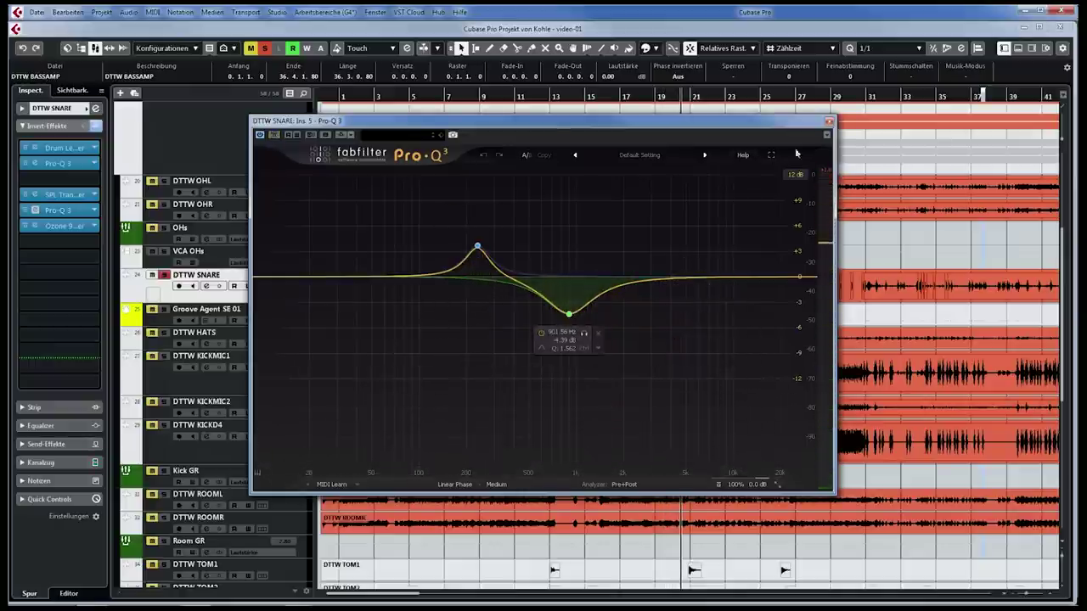
left_click(830, 123)
- Compare DTTW SNARE with the Ozone 9 Exciter insert active and bypassed, and close its window
left_click(34, 228)
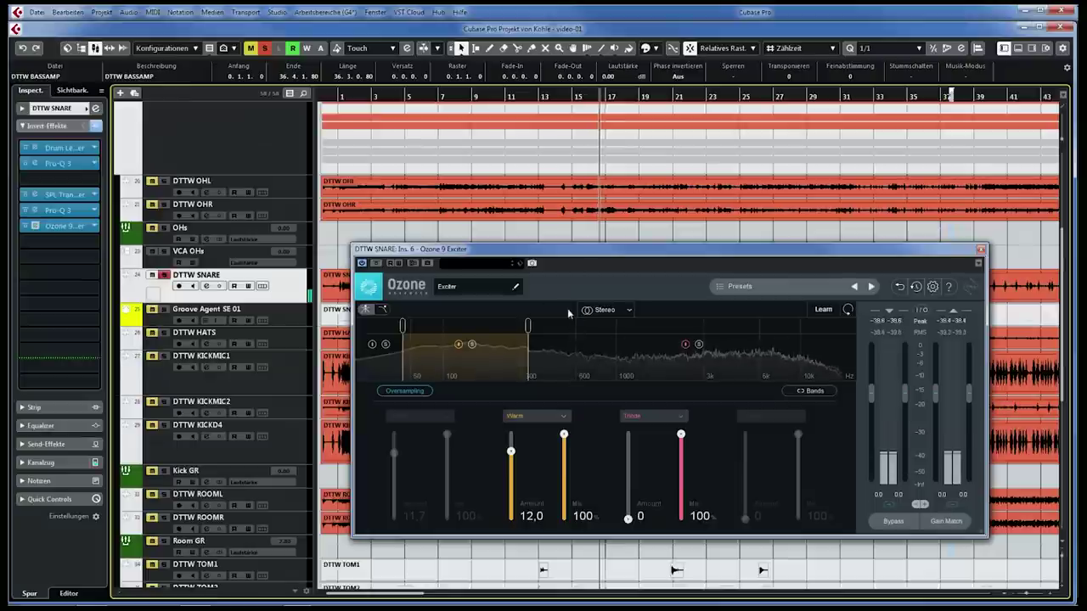
left_click(376, 263)
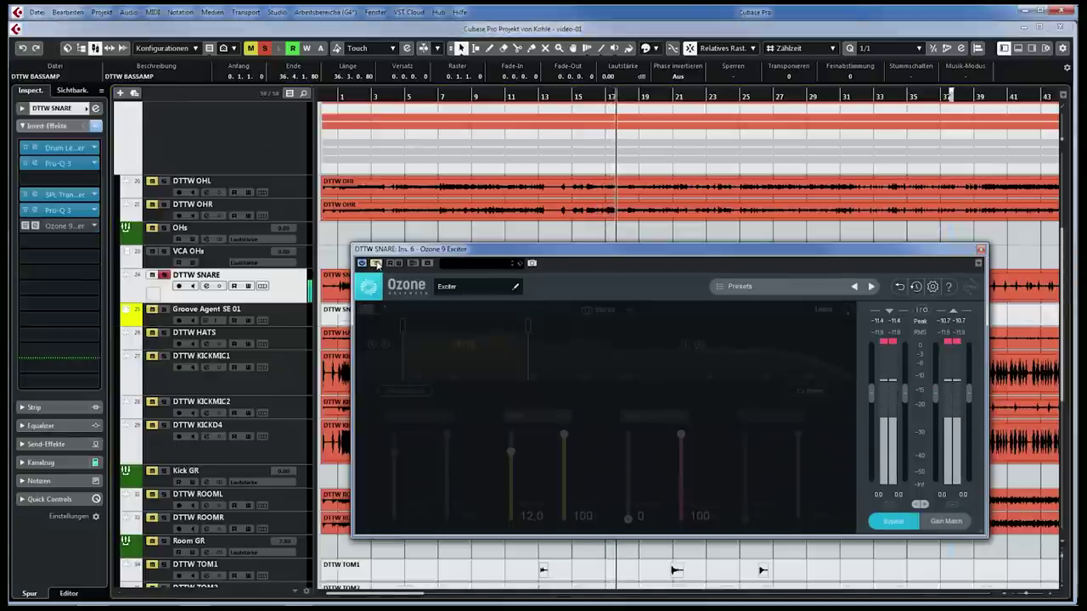
left_click(376, 263)
key("Escape")
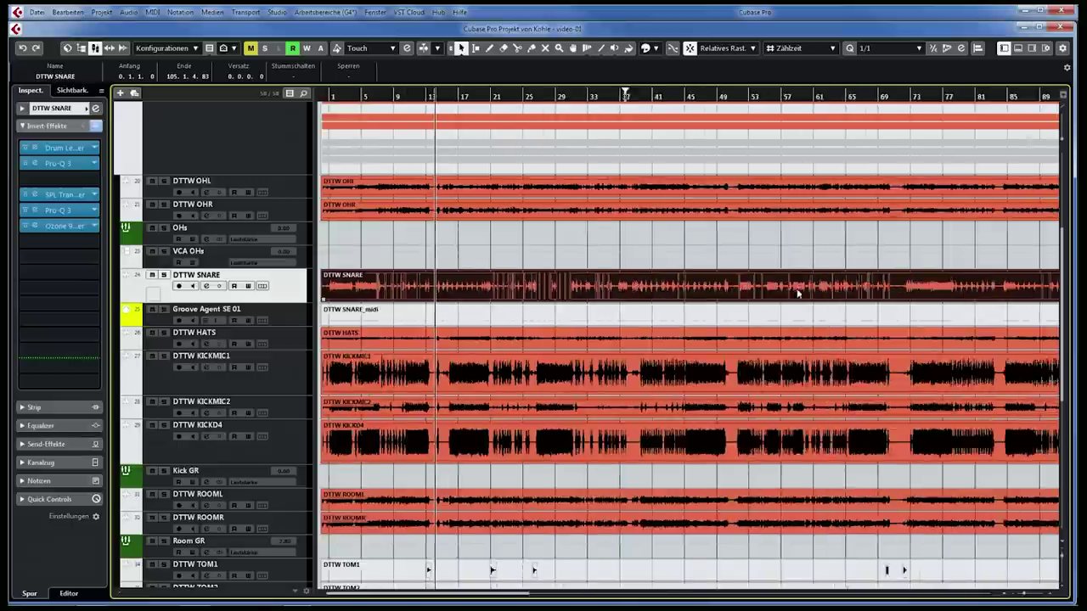
- Examine the DTTW SNARE waveform around bars 73 to 81, including the passage near bar 76
key("g")
key("g")
key("g")
left_click_drag(605, 96, 577, 163)
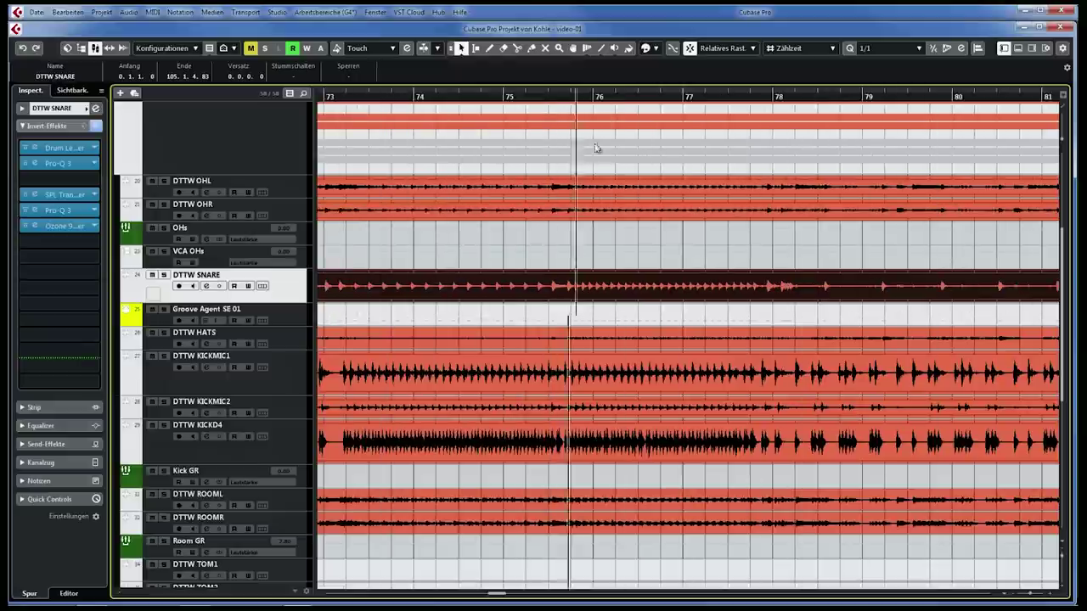
key("g")
key("g")
key("g")
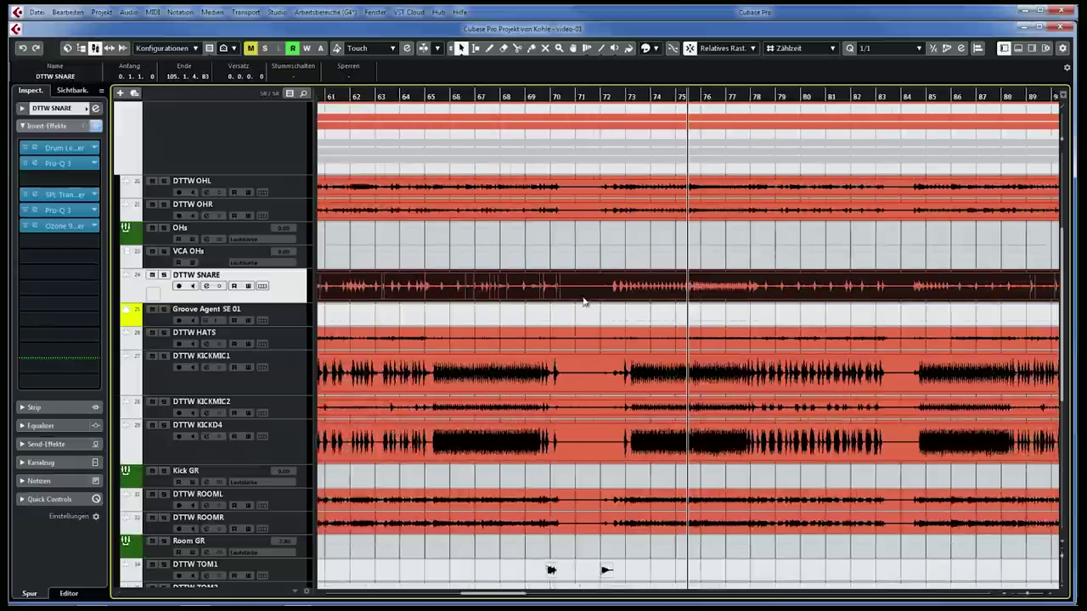
key("g")
- Show the VST instruments, open Groove Agent SE, and audition the two snare sample pads in Kit 1
key("F11")
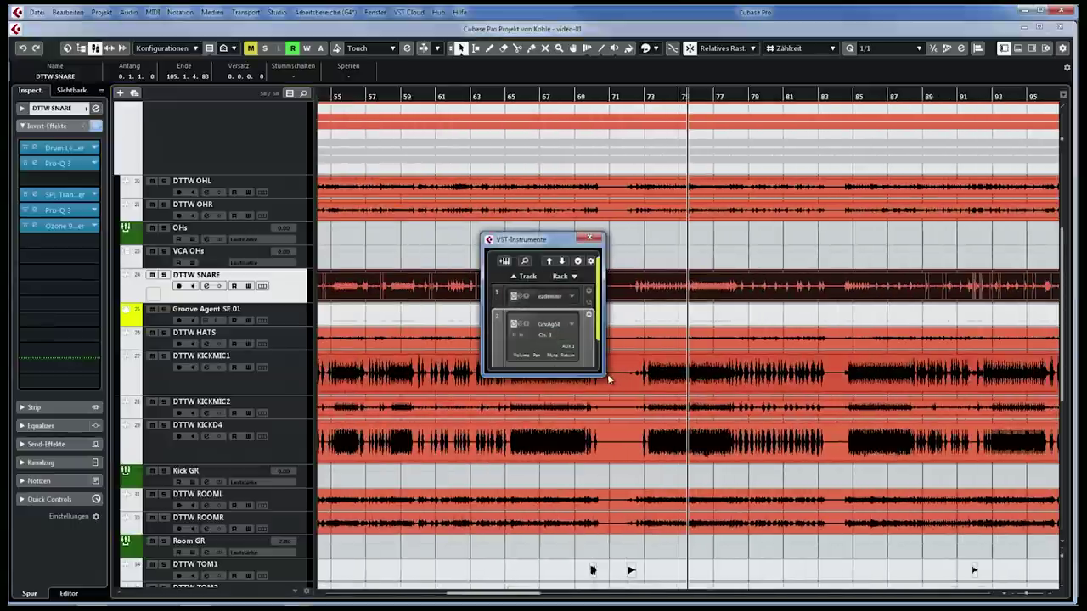
left_click_drag(610, 247, 763, 79)
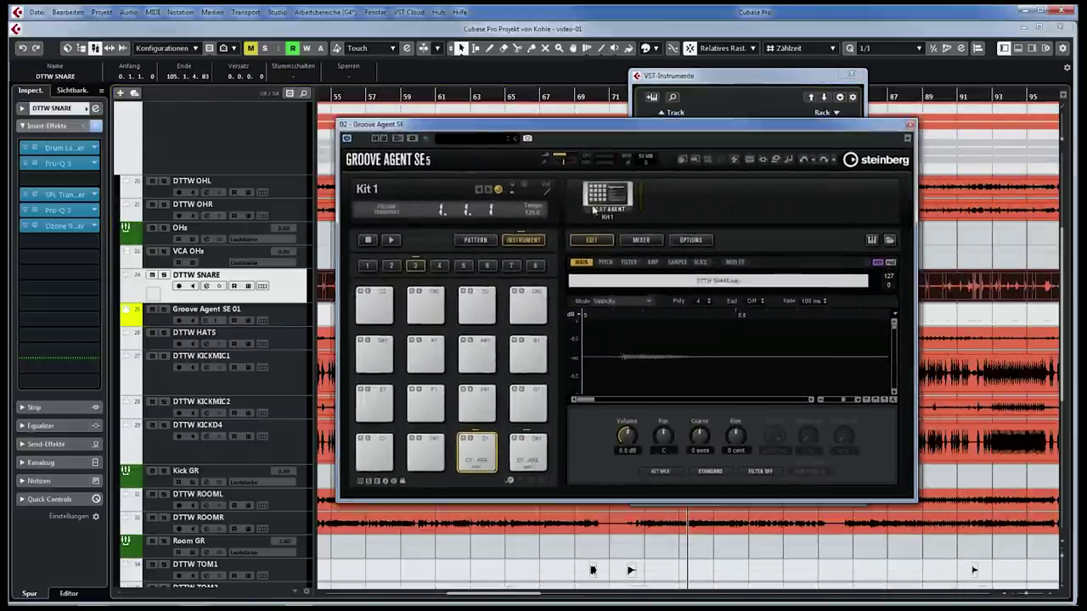
left_click(481, 454)
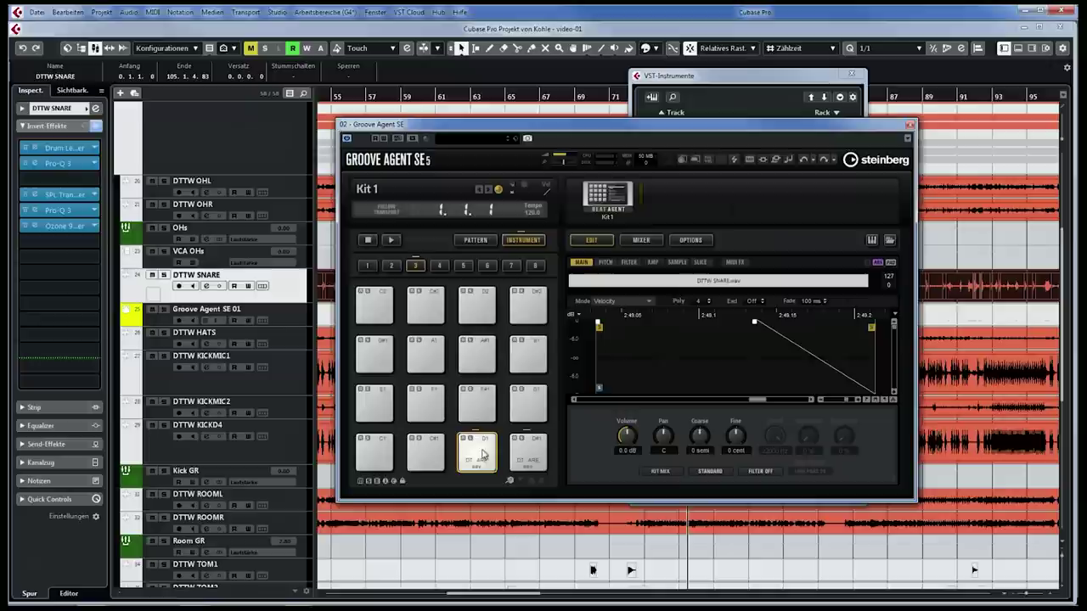
left_click(530, 455)
left_click(480, 457)
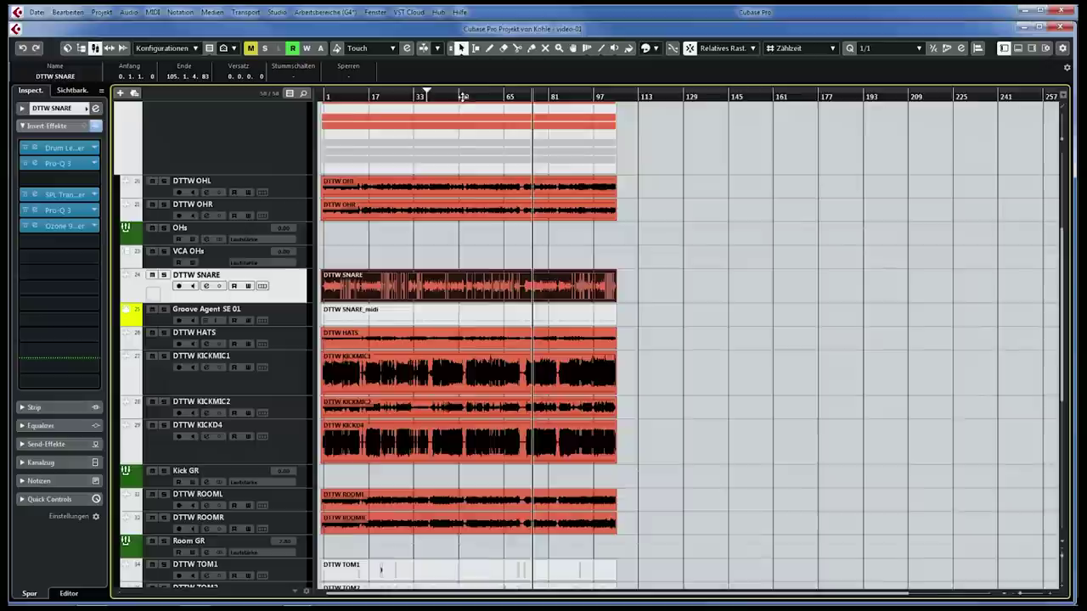
- Audition the soloed DTTW SNARE from around bar 37 and solo the Groove Agent SE 01 track with it
key("h")
key("h")
key("h")
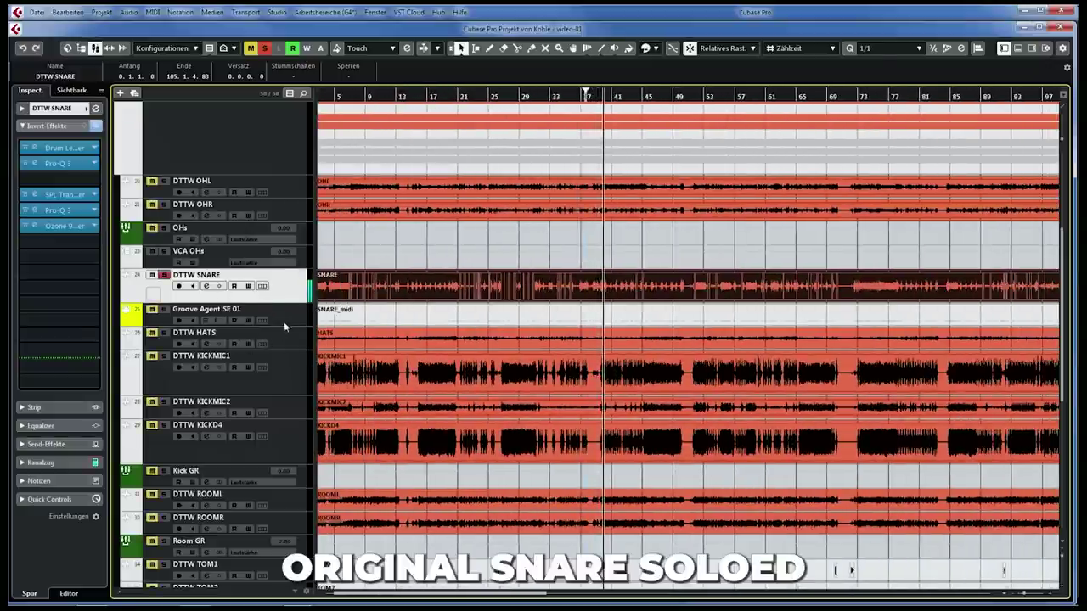
left_click(163, 310)
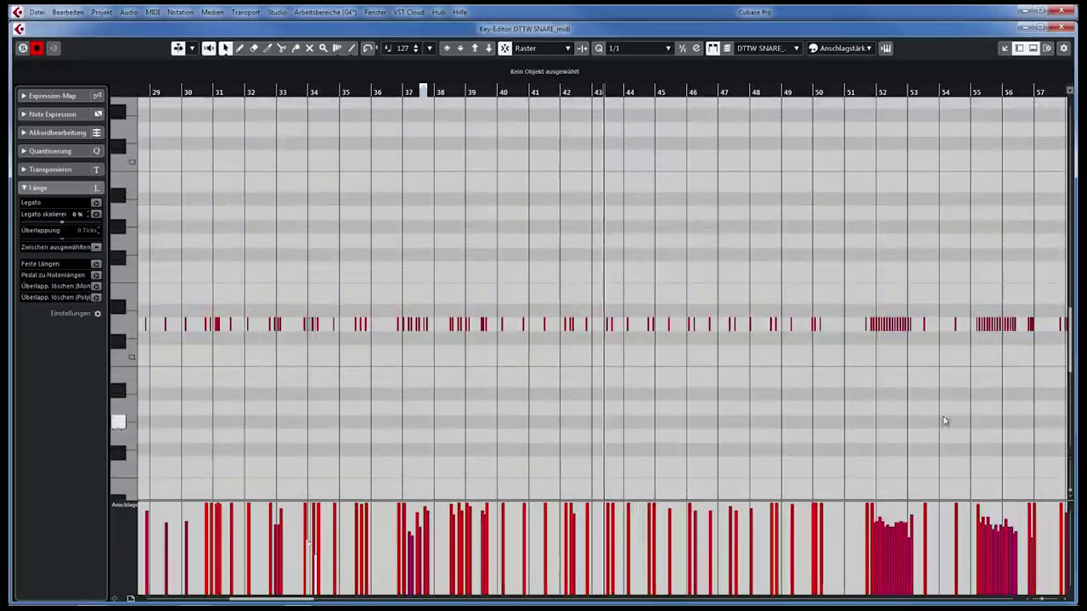
- Examine the notes and velocities of the DTTW SNARE_midi part in the Key Editor
key("h")
key("h")
key("h")
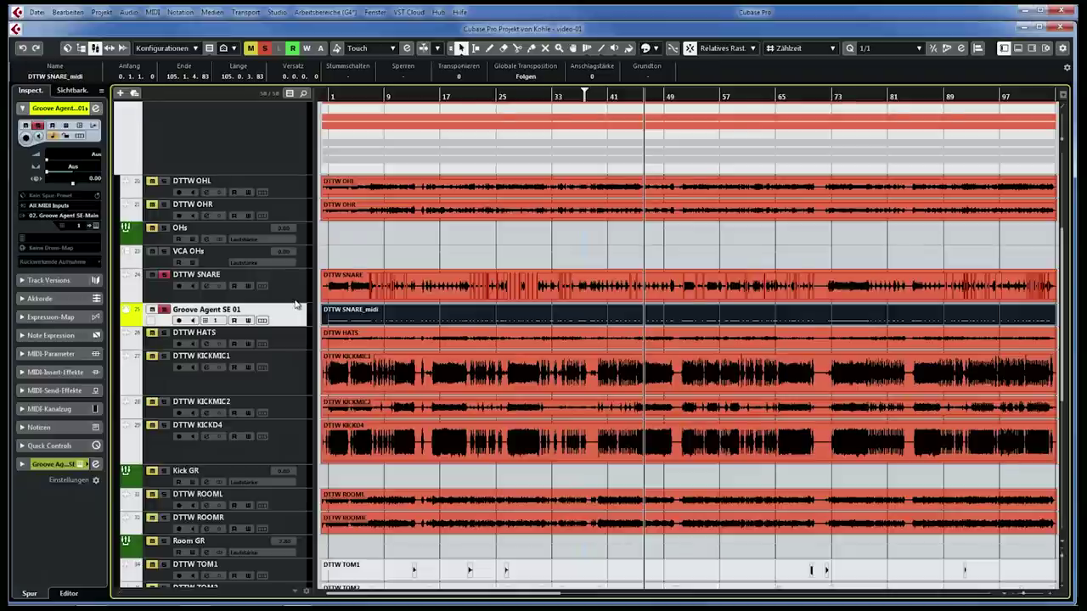
- Open the sd sample channel's settings from the MixConsole, review its Tube-Tech Equalizers insert, and close the plugin window
key("alt+KP_6")
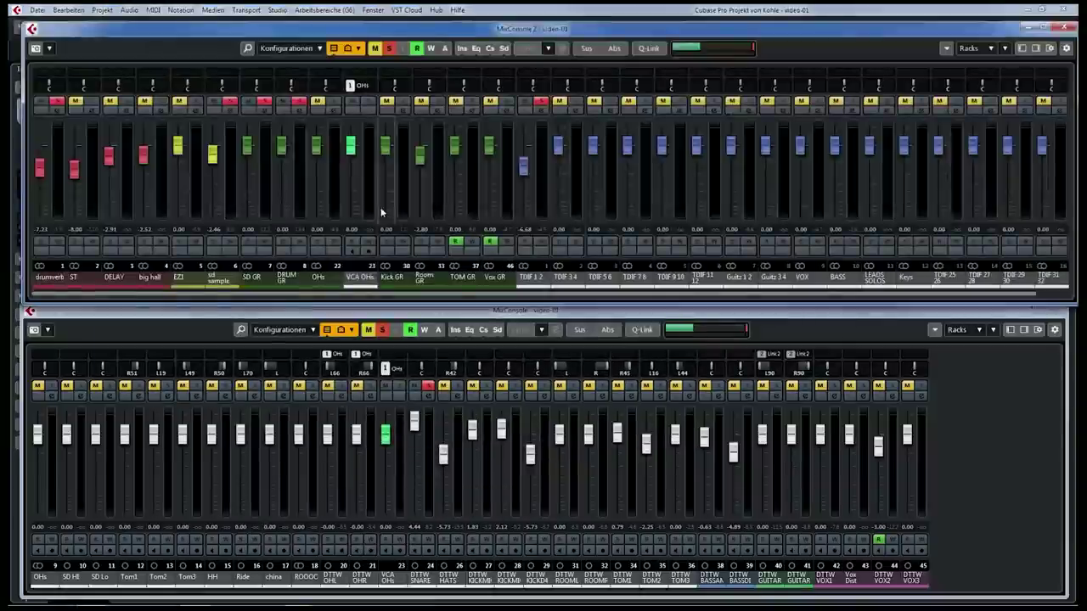
left_click(201, 284)
left_click(223, 283)
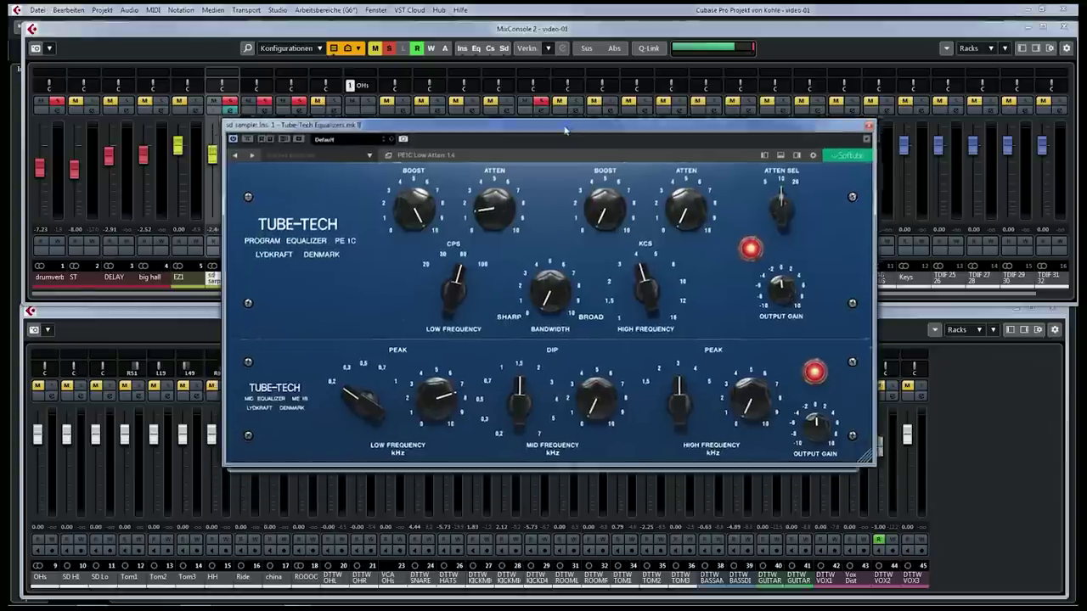
left_click_drag(565, 129, 552, 117)
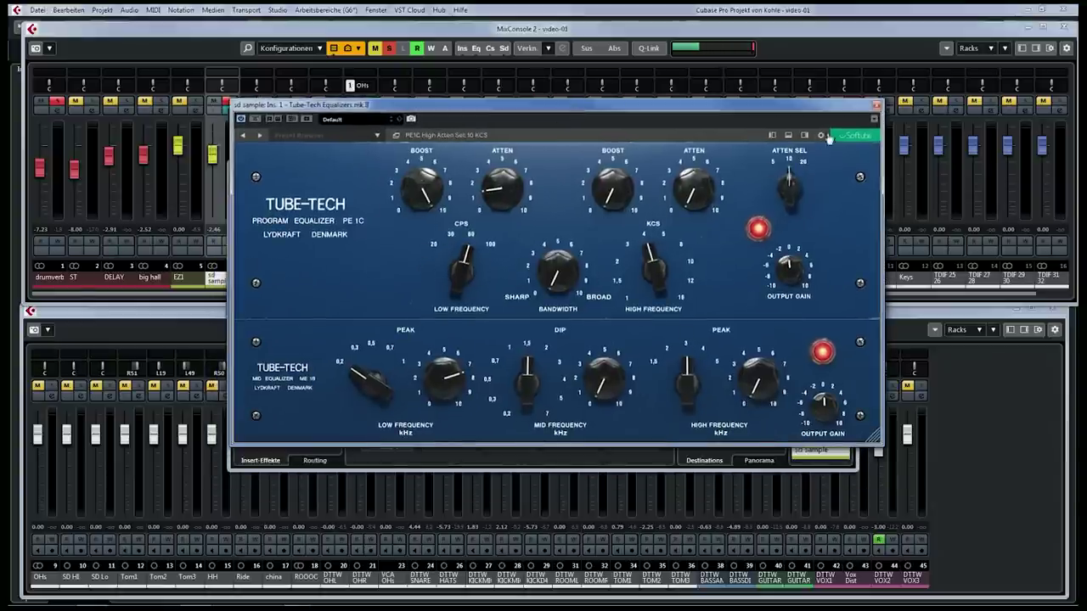
left_click(877, 107)
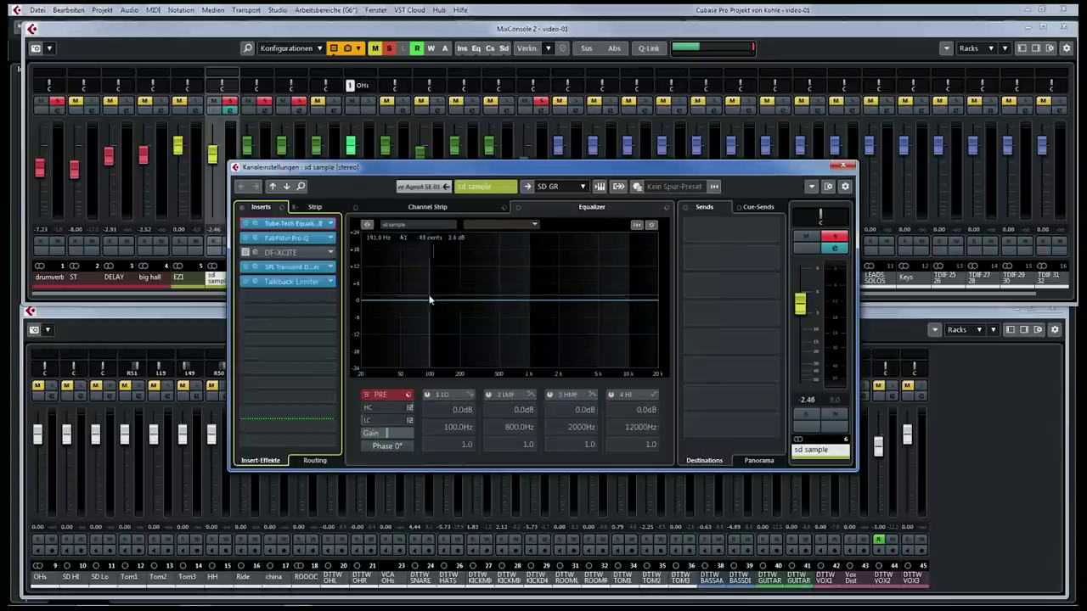
- Review the FabFilter Pro-Q, SPL Transient Designer and Talkback Limiter inserts of the sd sample channel, and close its channel settings
left_click(257, 239)
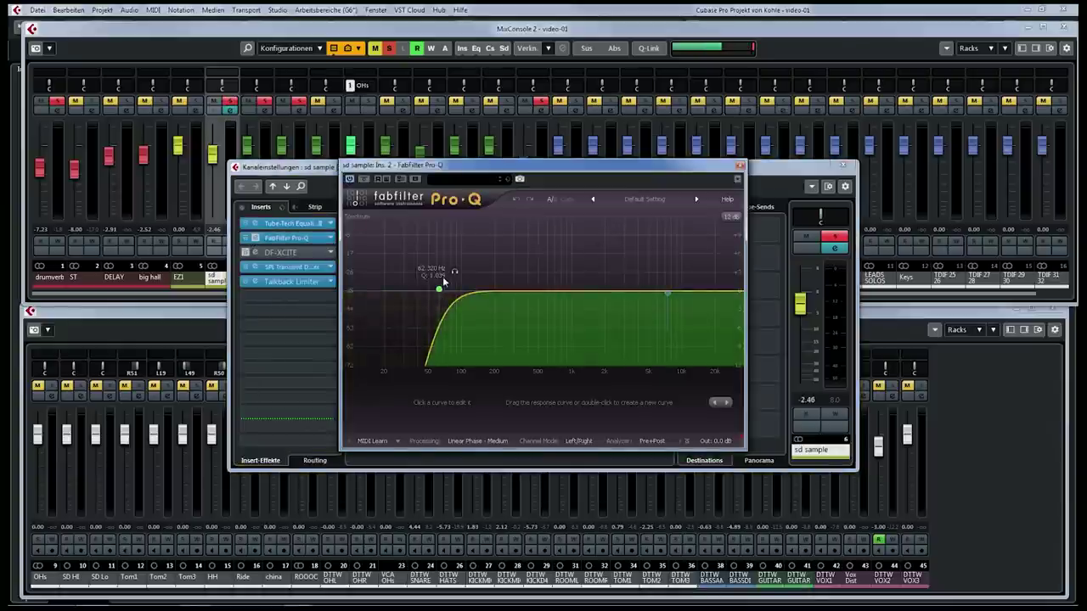
left_click(739, 164)
left_click(267, 266)
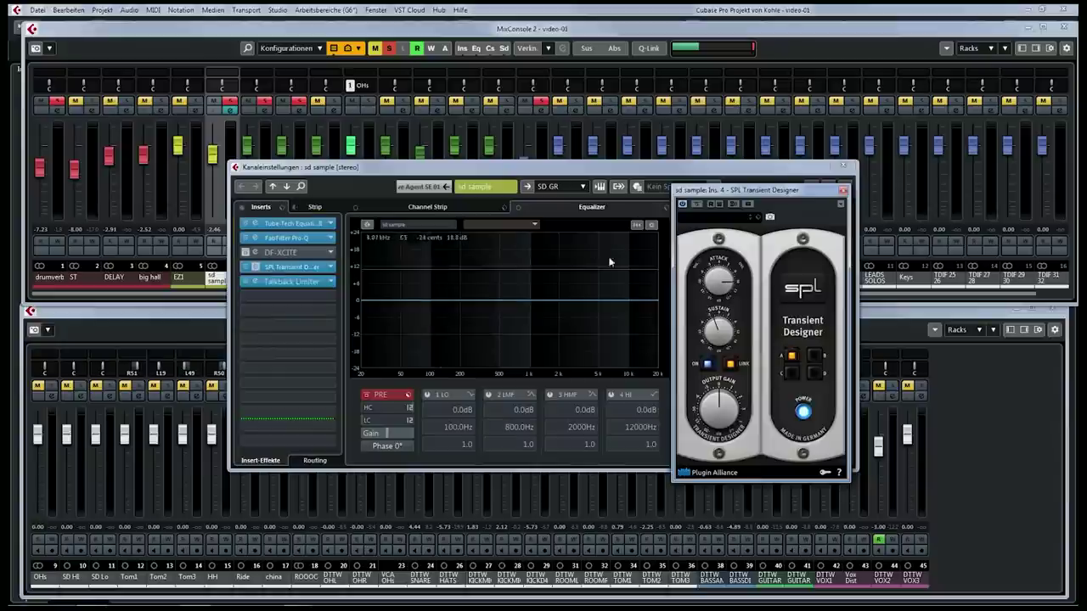
left_click(842, 192)
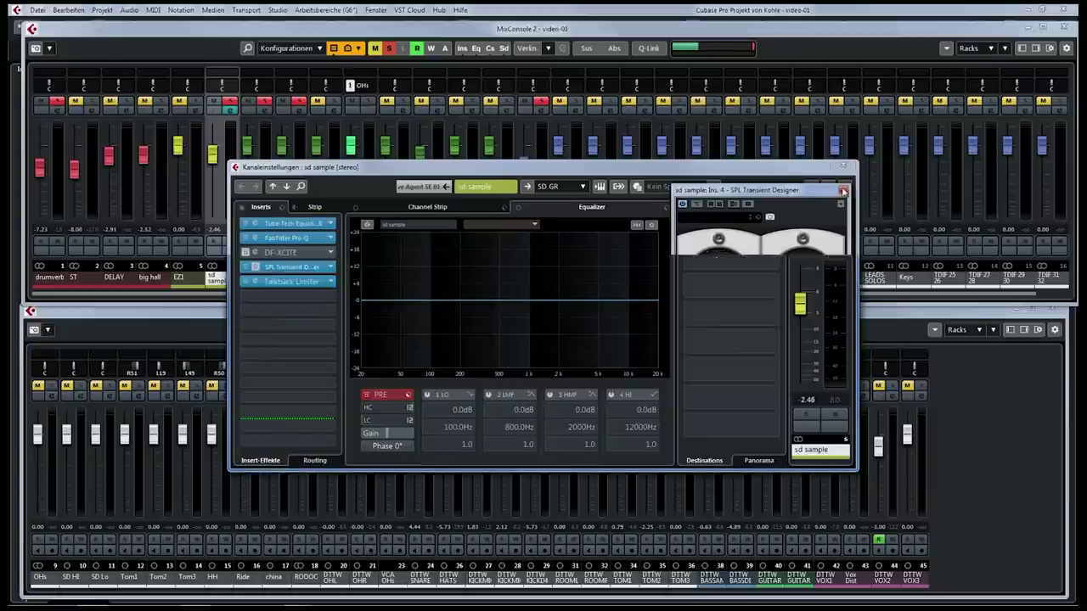
left_click(280, 281)
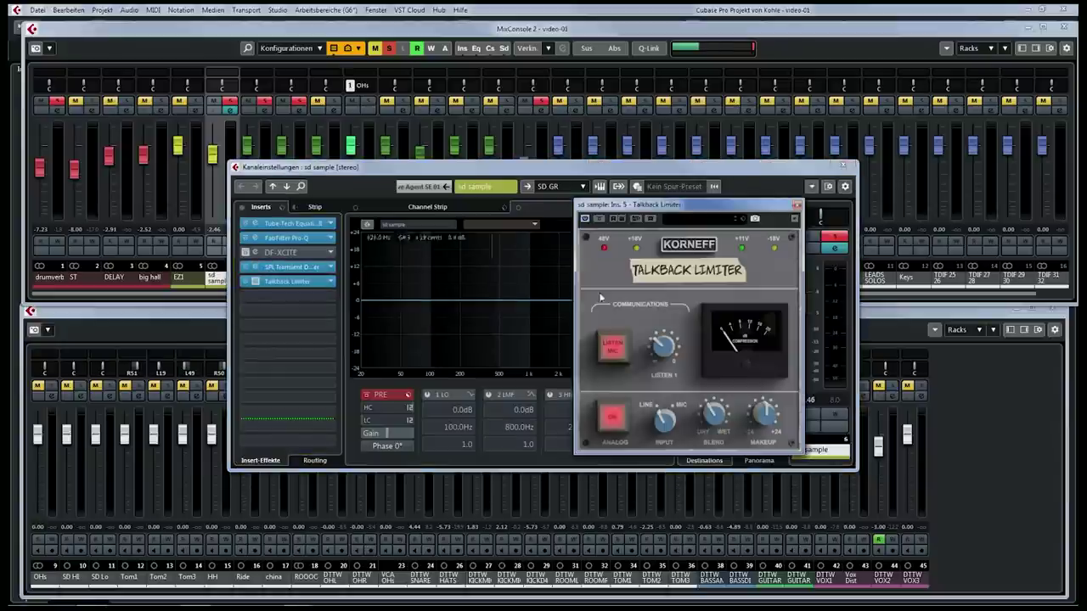
left_click(797, 205)
left_click(852, 163)
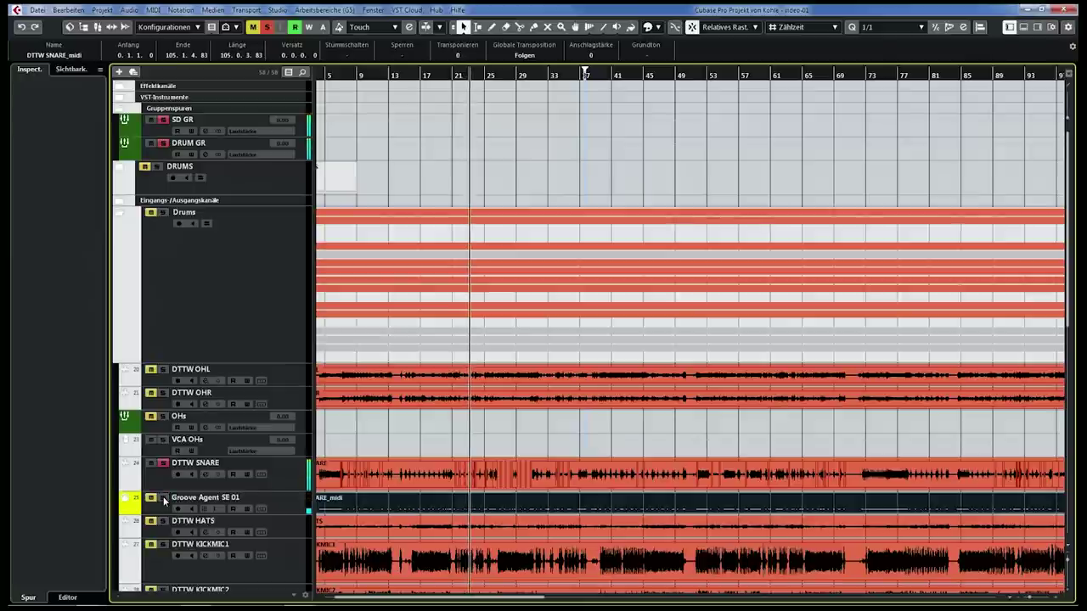
- Audition the Groove Agent SE 01 track soloed together with DTTW SNARE, clear the solos and show the kick tracks
left_click(167, 501)
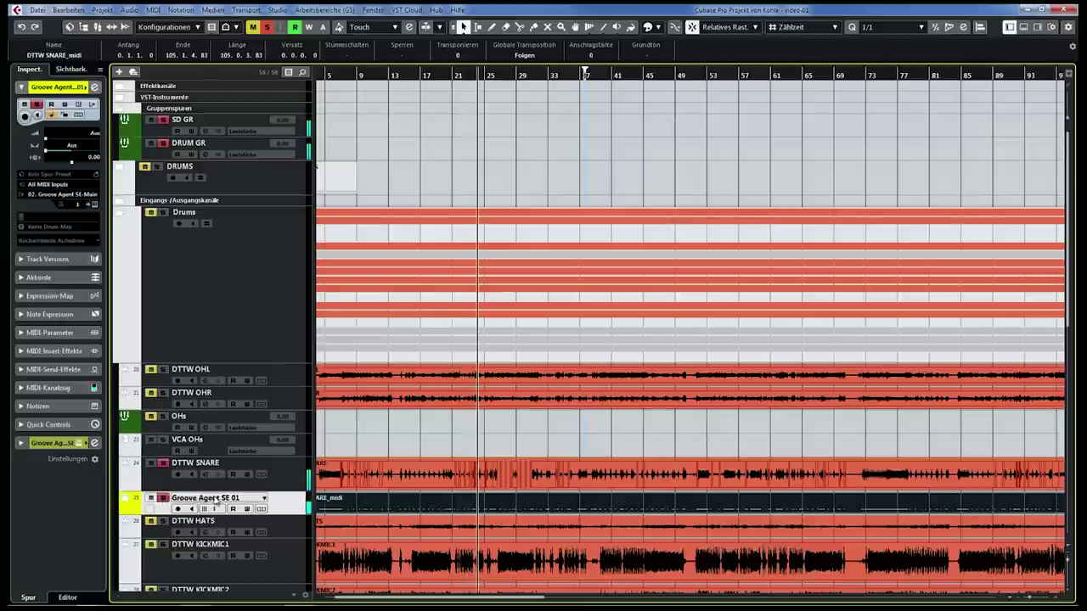
scroll(429, 450, "down", 5)
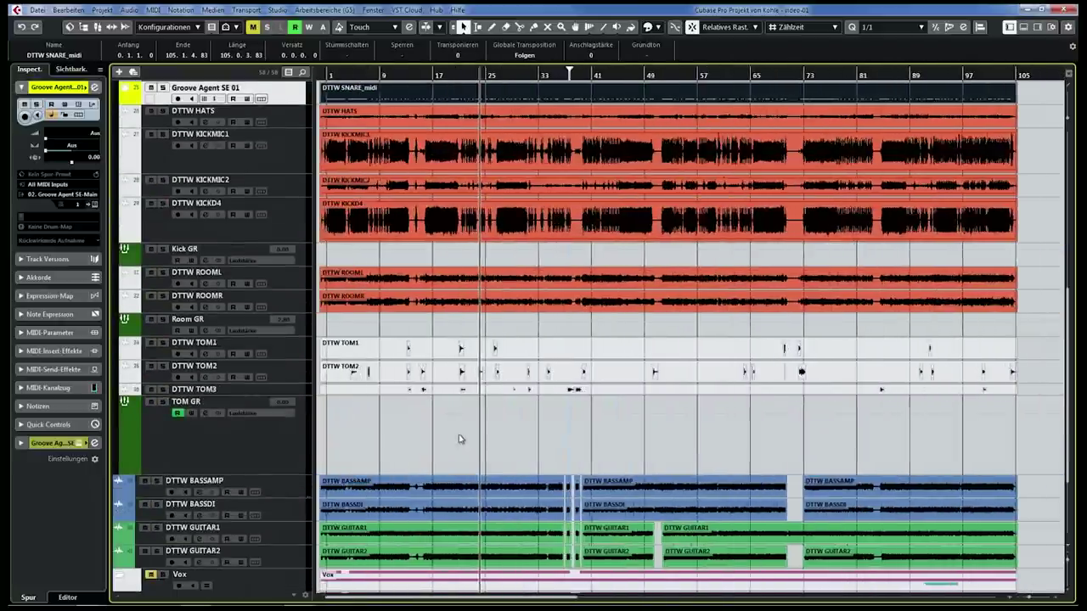
scroll(459, 439, "up", 3)
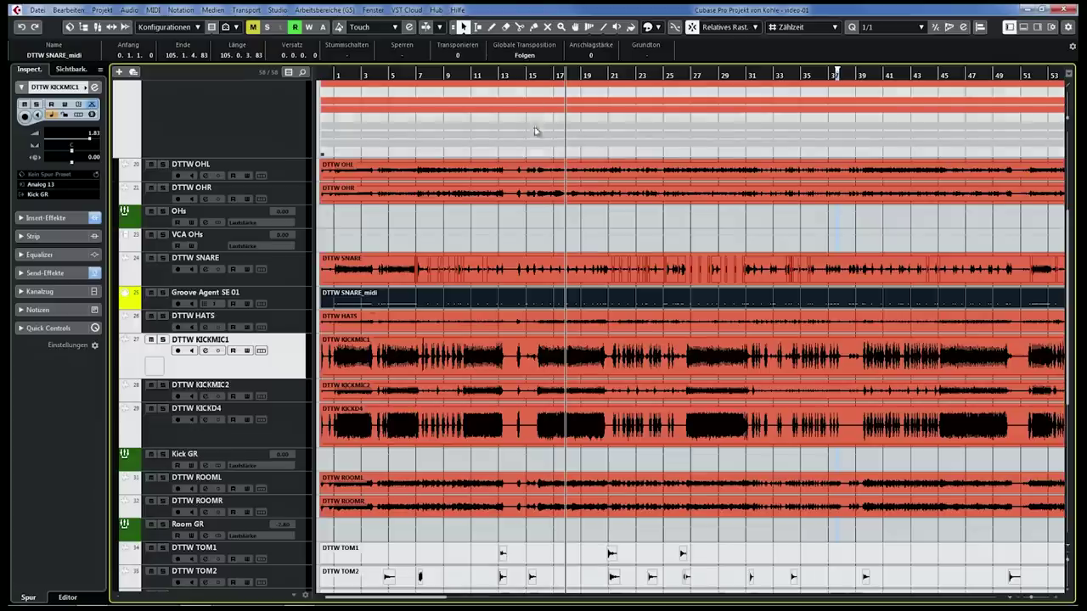
- Bypass all insert effects on the soloed DTTW KICKMIC1 track and audition the dry kick from around bar 21
key("h")
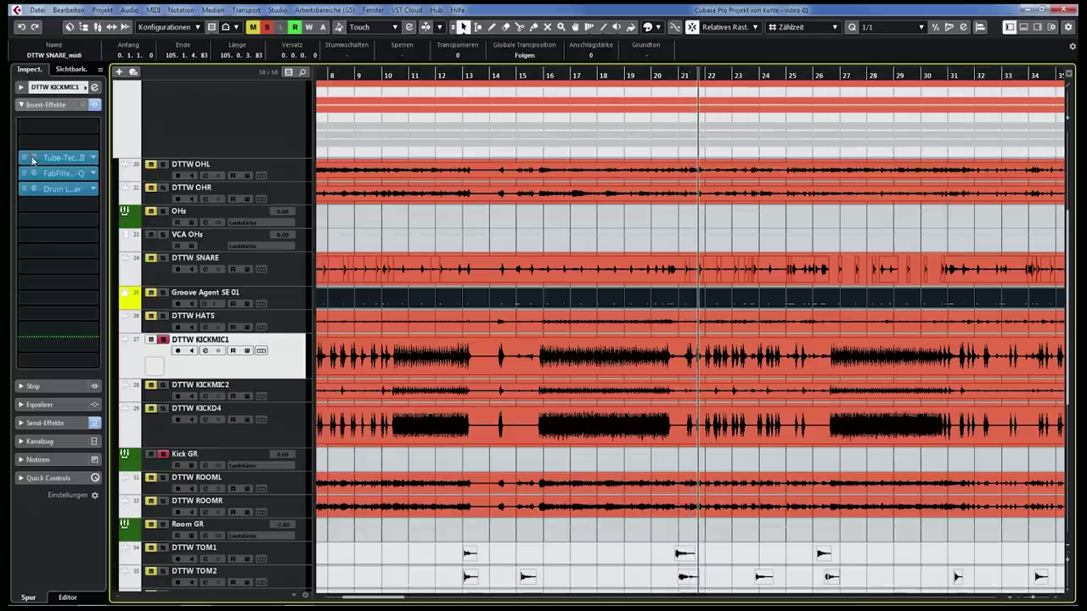
left_click(33, 158)
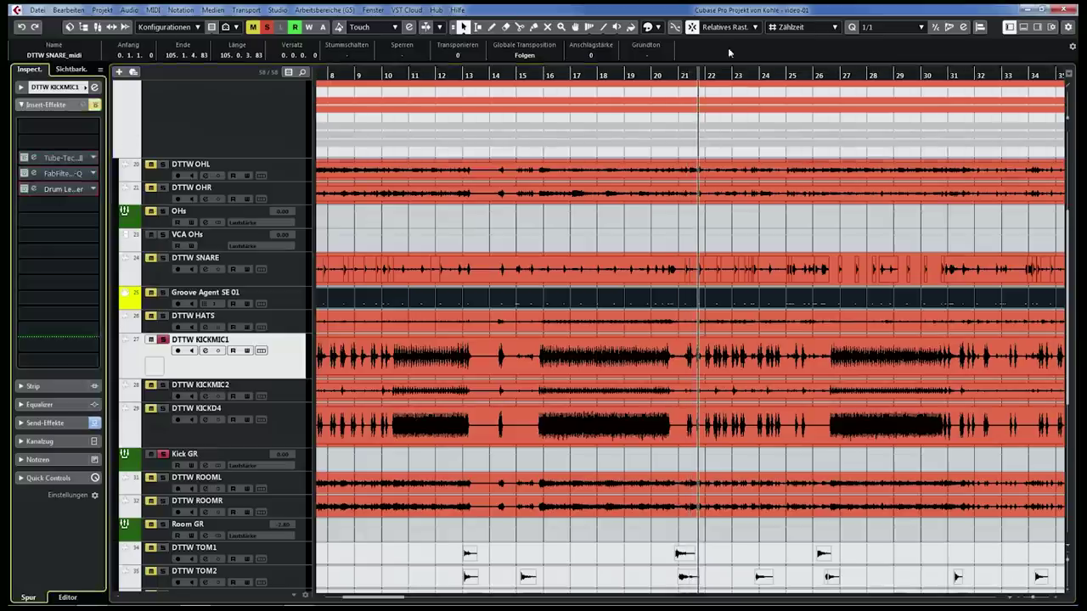
key("space")
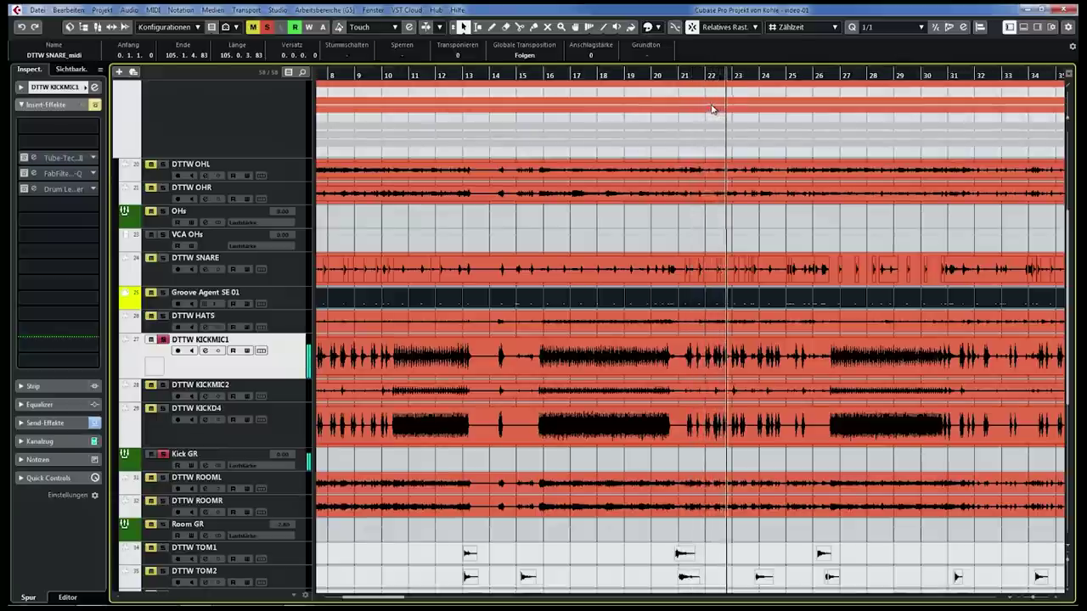
left_click(686, 74)
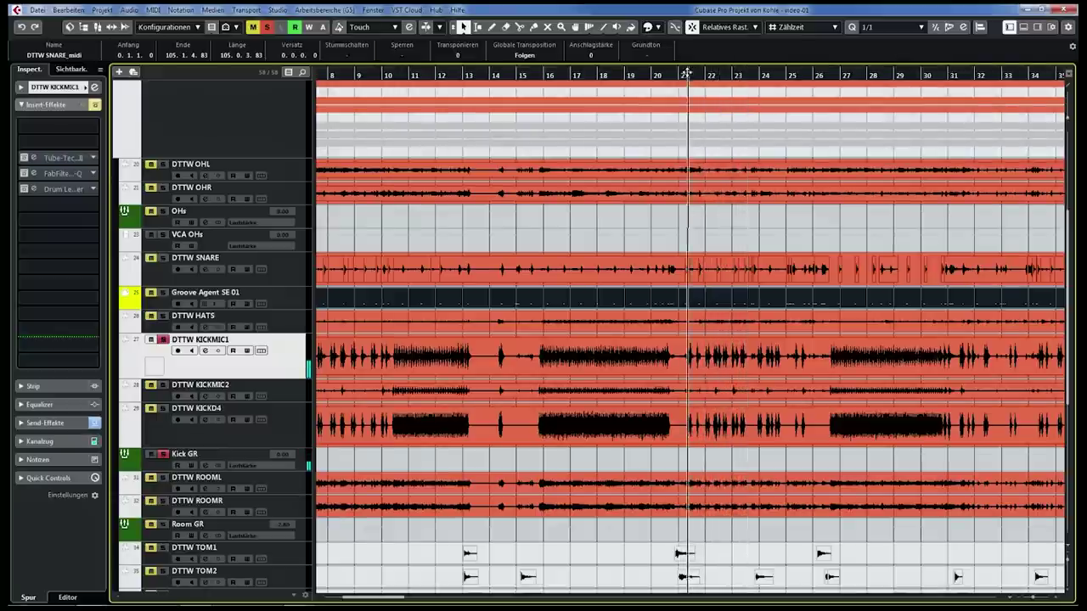
key("h")
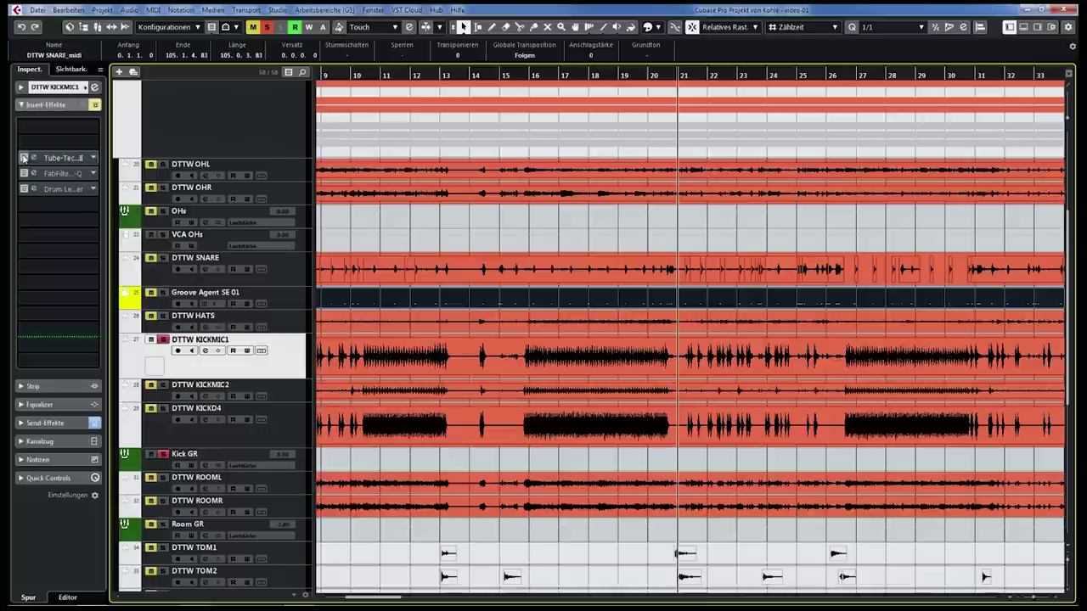
- Reactivate the inserts on DTTW KICKMIC1 and review the settings of its Tube-Tech Equalizers mk II plugin
left_click(22, 158)
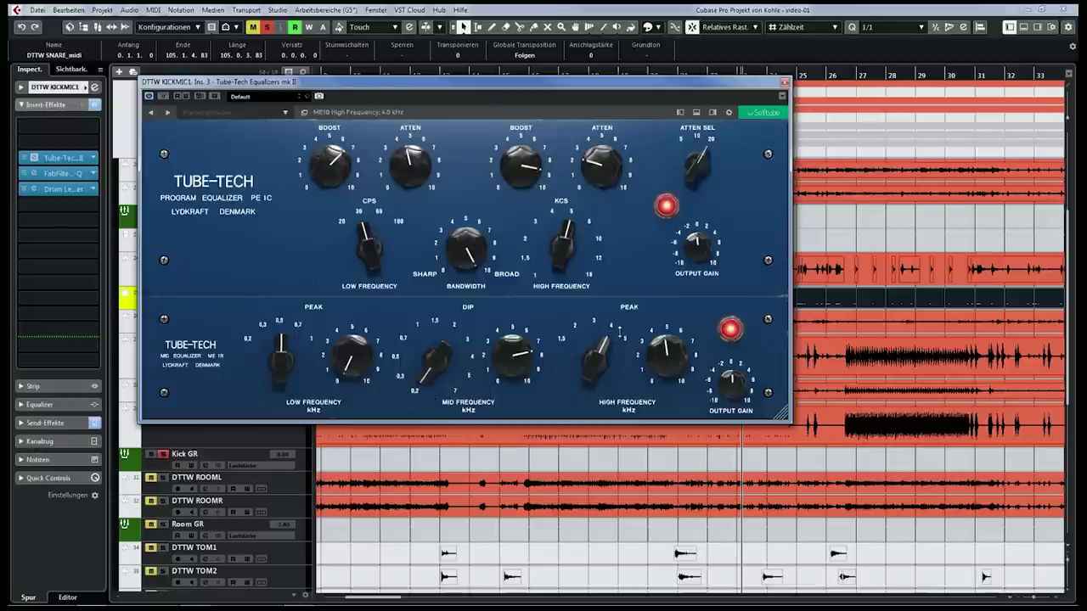
left_click(785, 82)
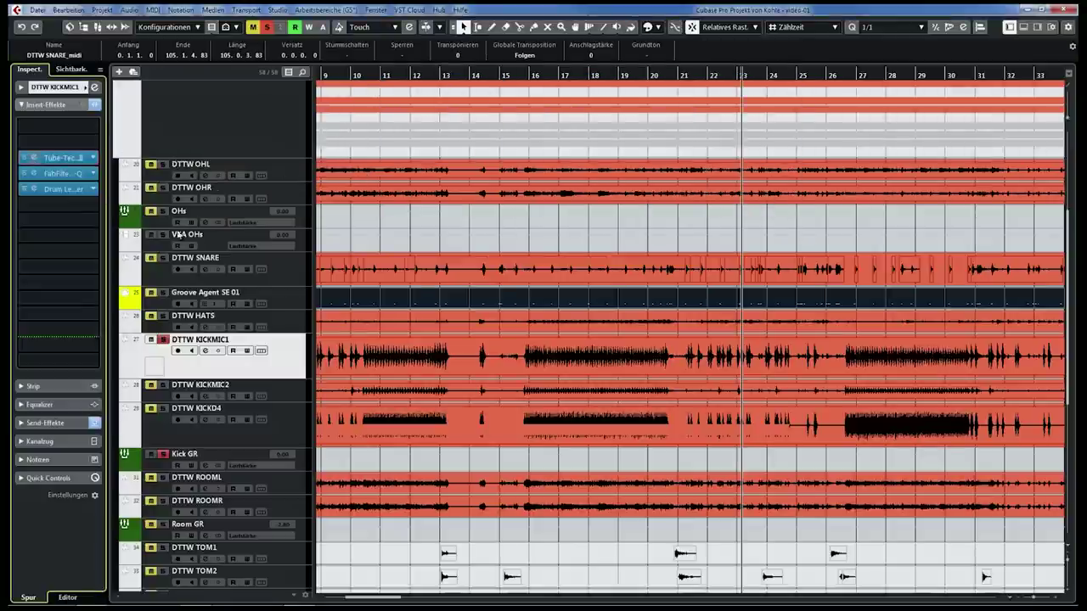
left_click(33, 158)
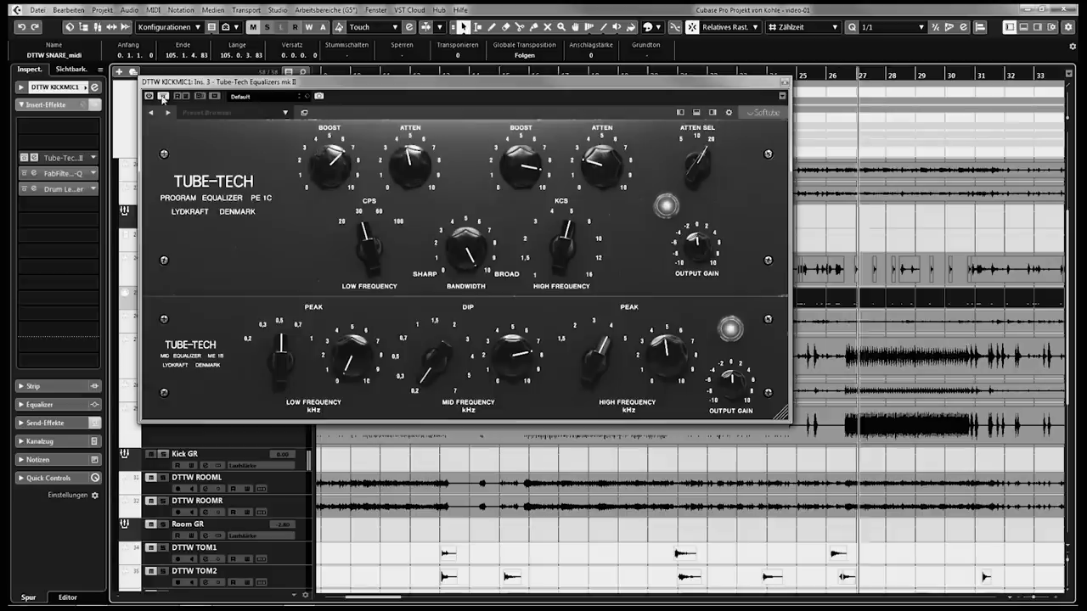